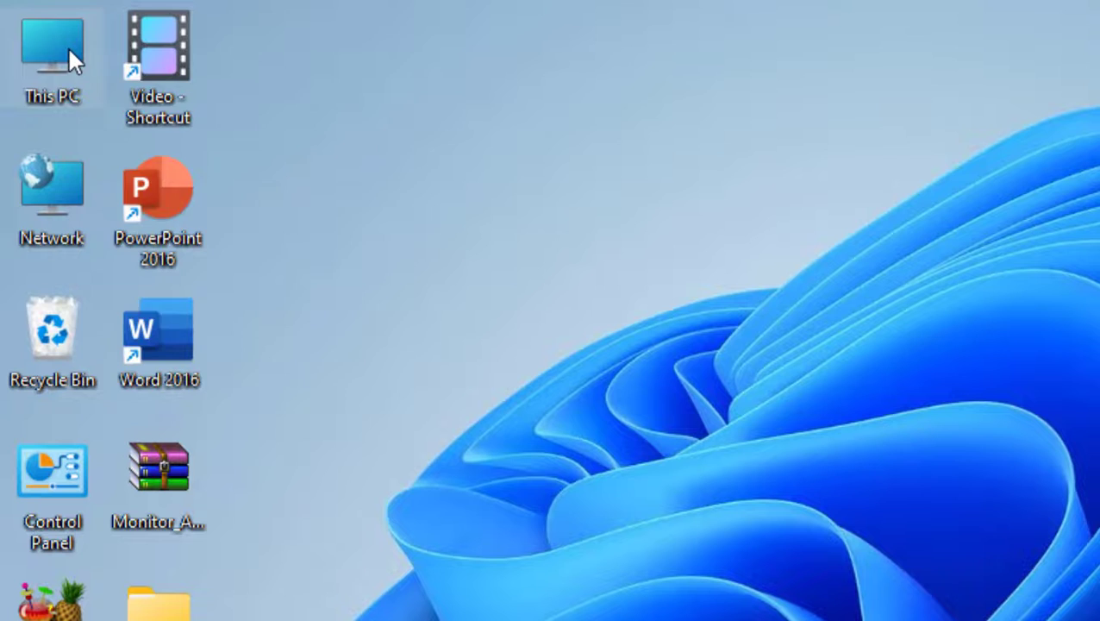
- Open Device Manager via This PC > Manage and expand Monitors to reach Generic Non-PnP Monitor
right_click(68, 46)
click(264, 143)
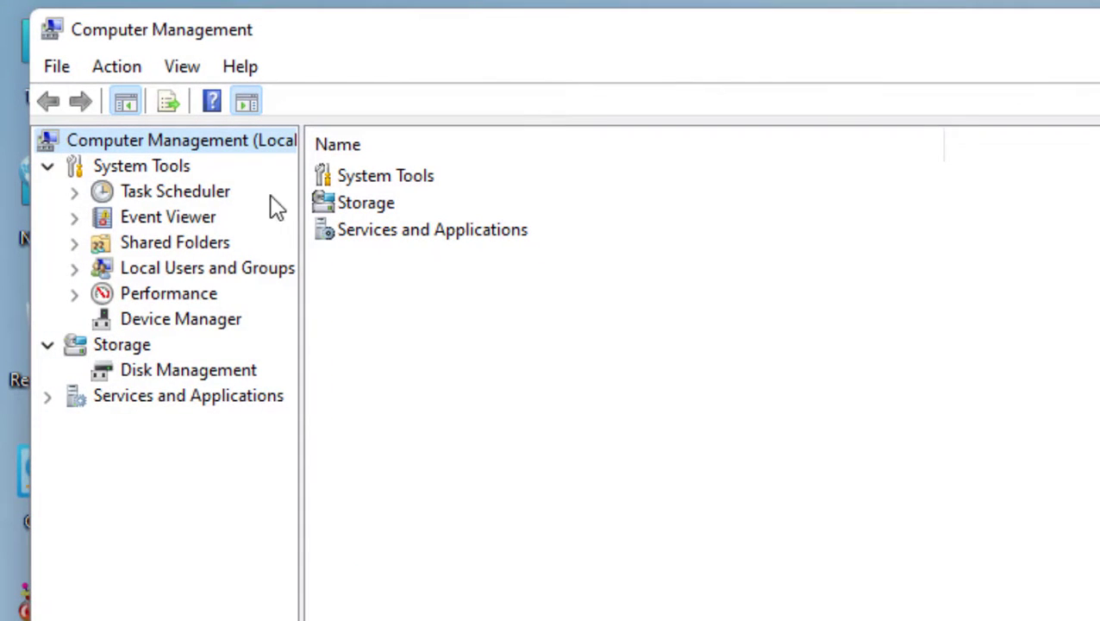
click(235, 327)
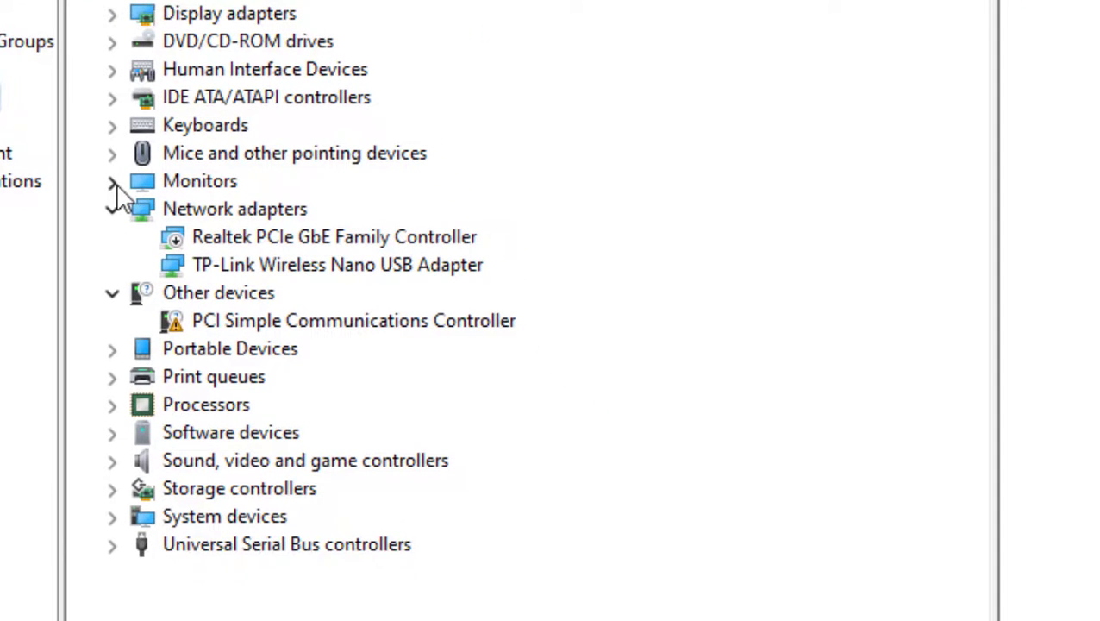
click(112, 181)
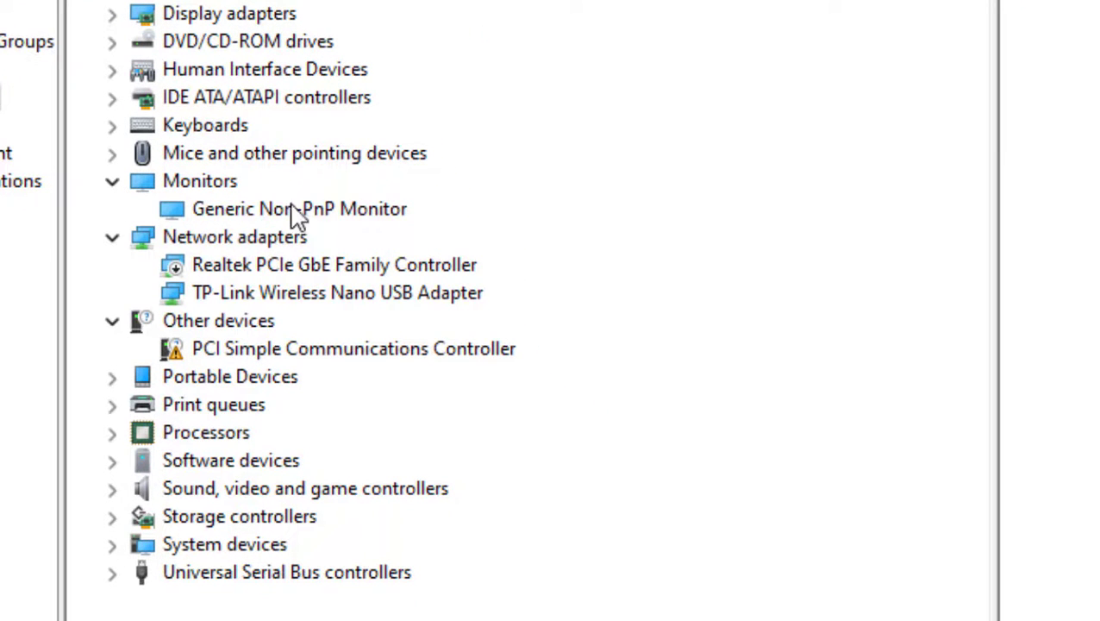
right_click(233, 216)
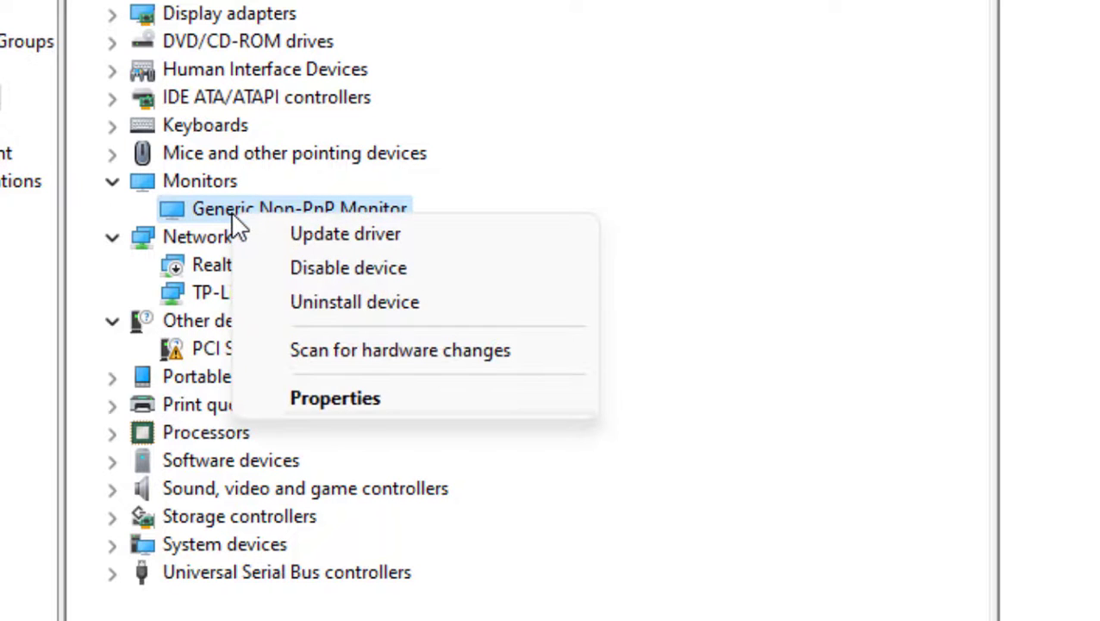
- Run an automatic driver search for Generic Non-PnP Monitor and close the 'best driver' result
click(421, 232)
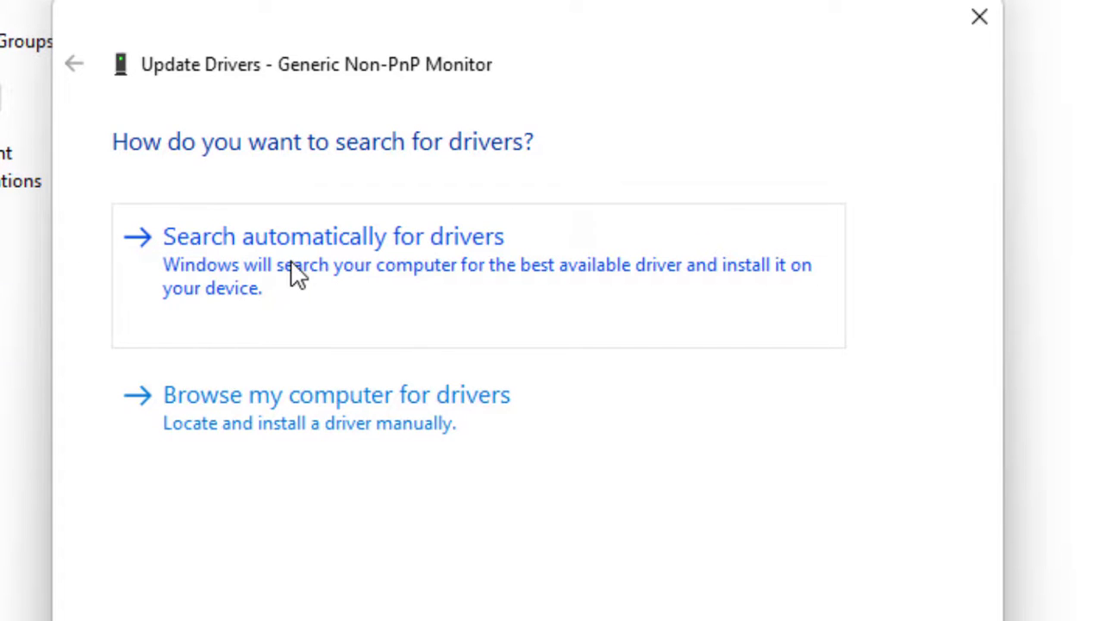
click(349, 269)
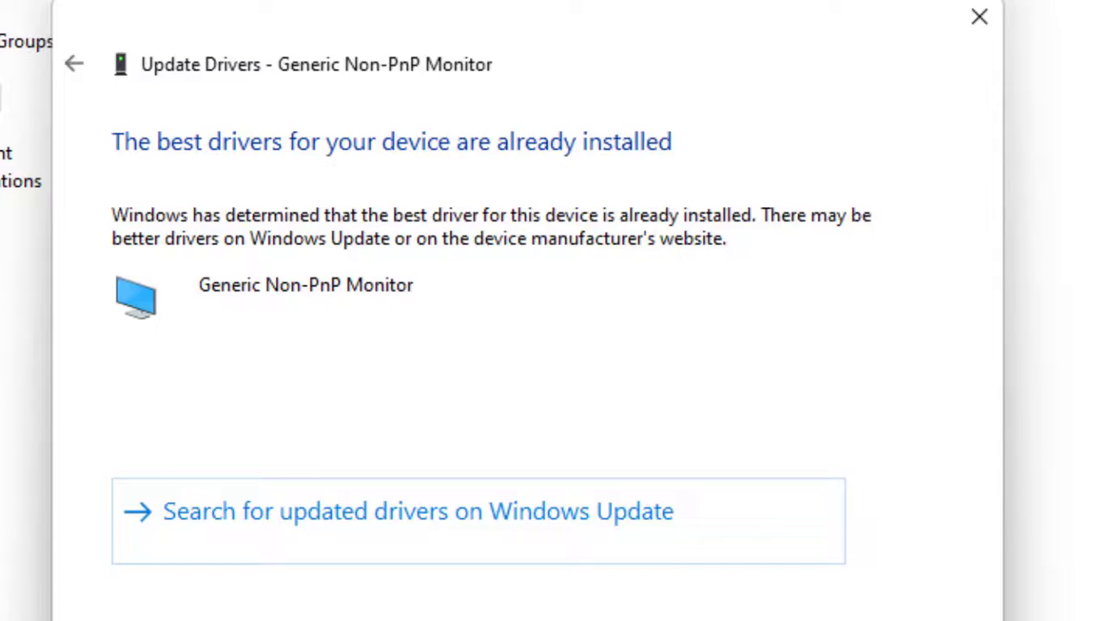
click(897, 616)
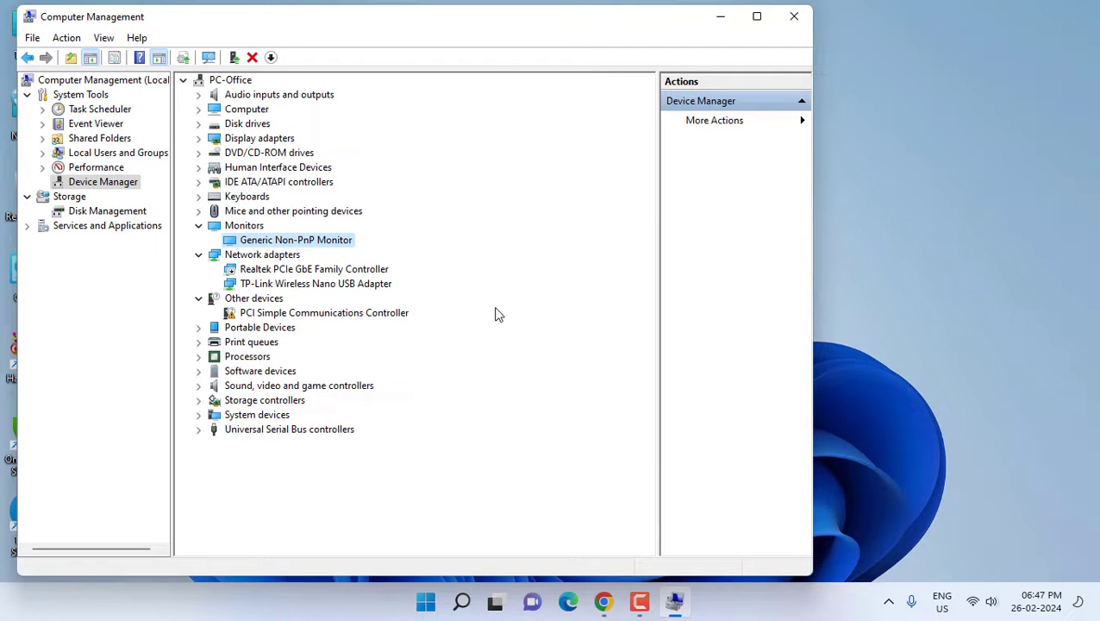
- Close Computer Management and search Google in Chrome for 'acer monitor driver'
click(793, 19)
click(621, 601)
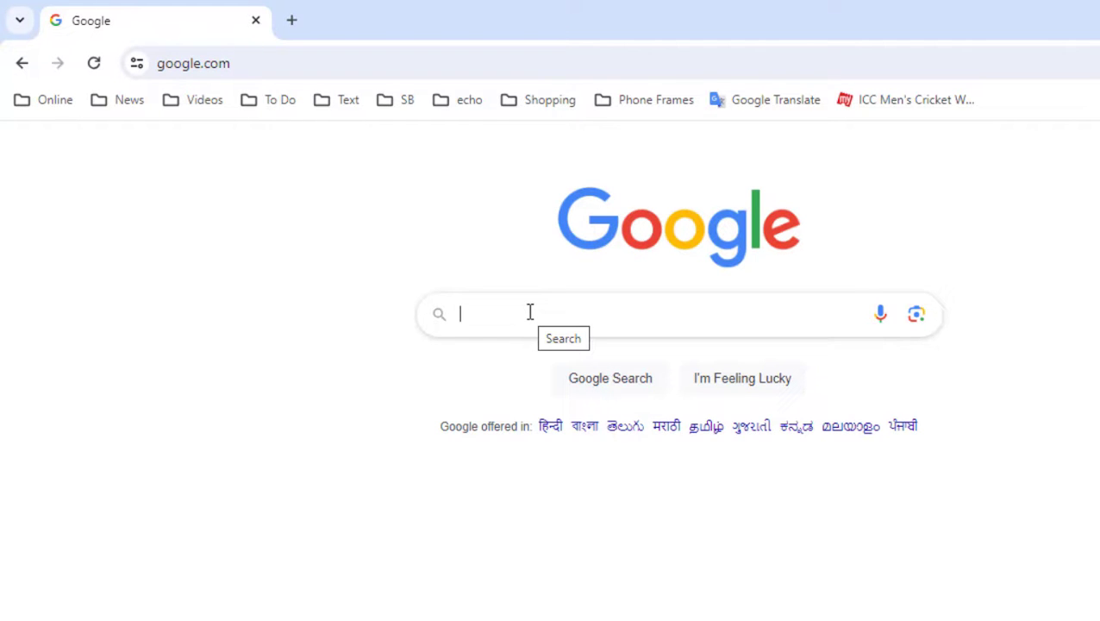
text(A)
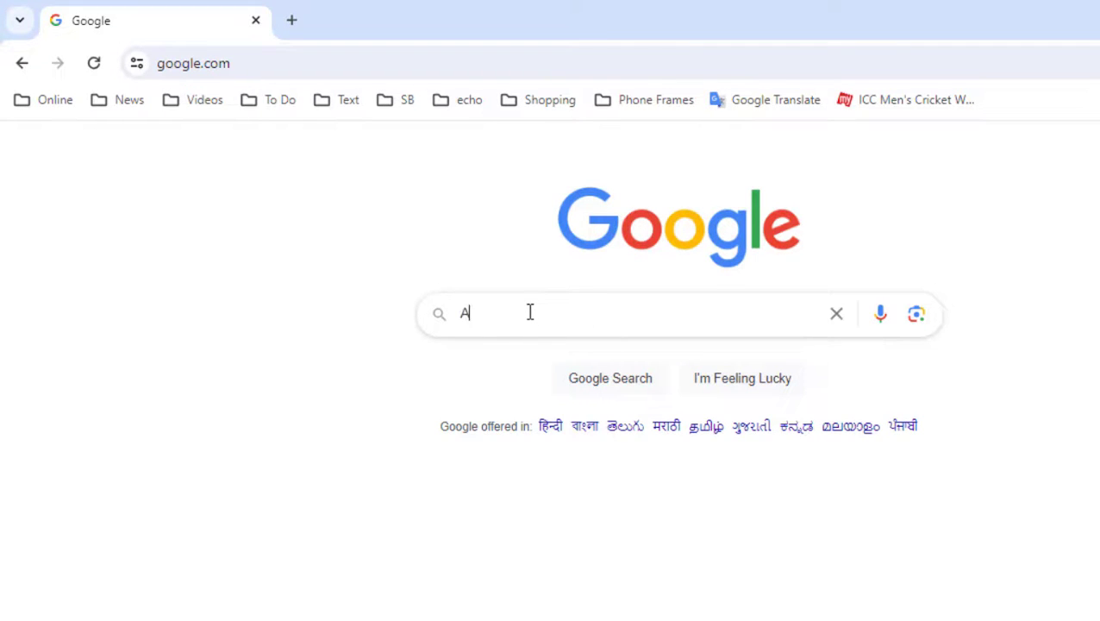
text(CER M)
key(BackSpace)
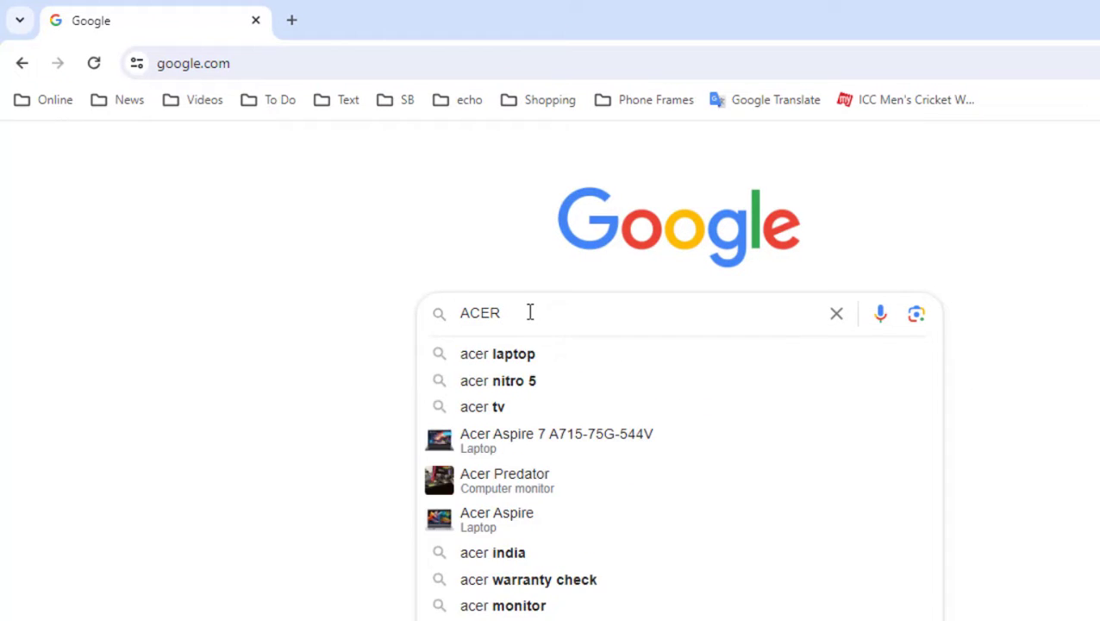
key(BackSpace)
key(BackSpace)
key(BackSpace)
key(BackSpace)
text(acer)
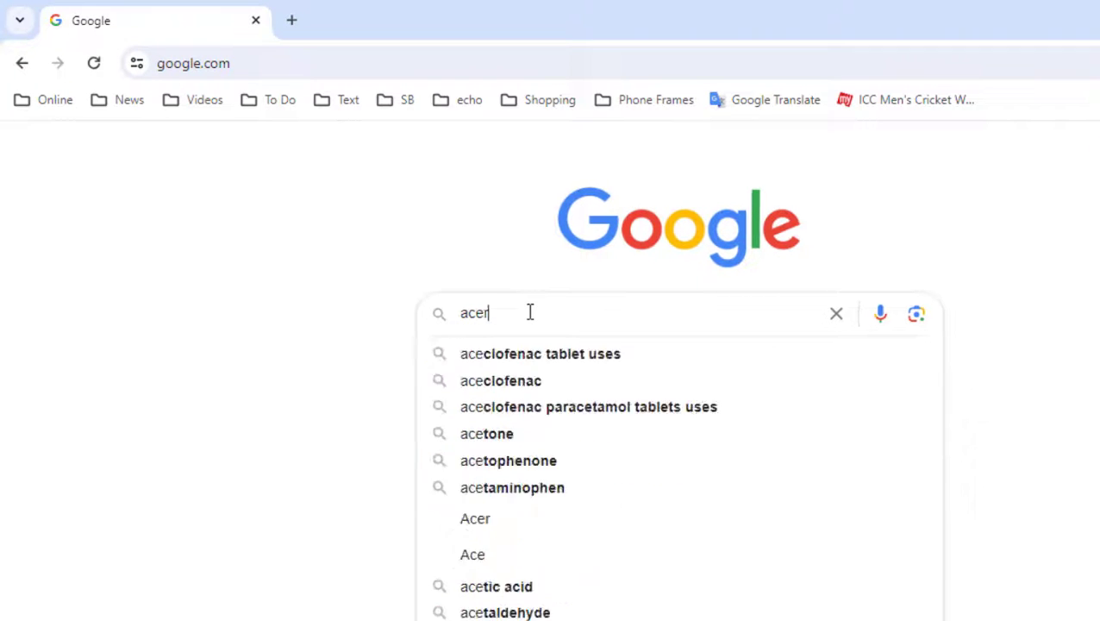
text( monitor deriver)
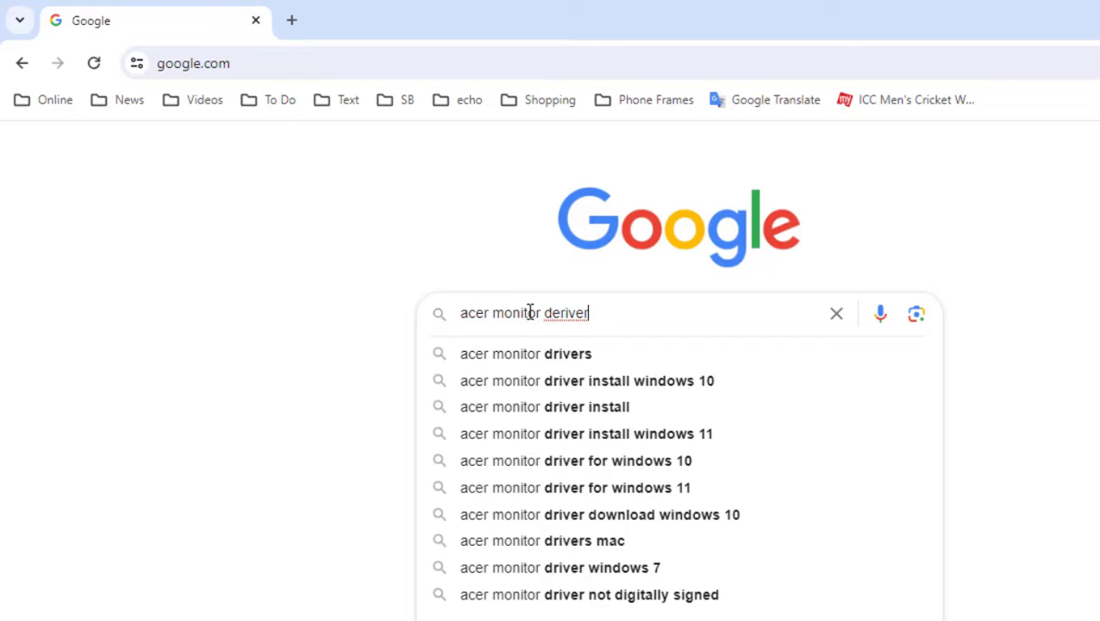
key(ctrl+shift+Left)
text(driver)
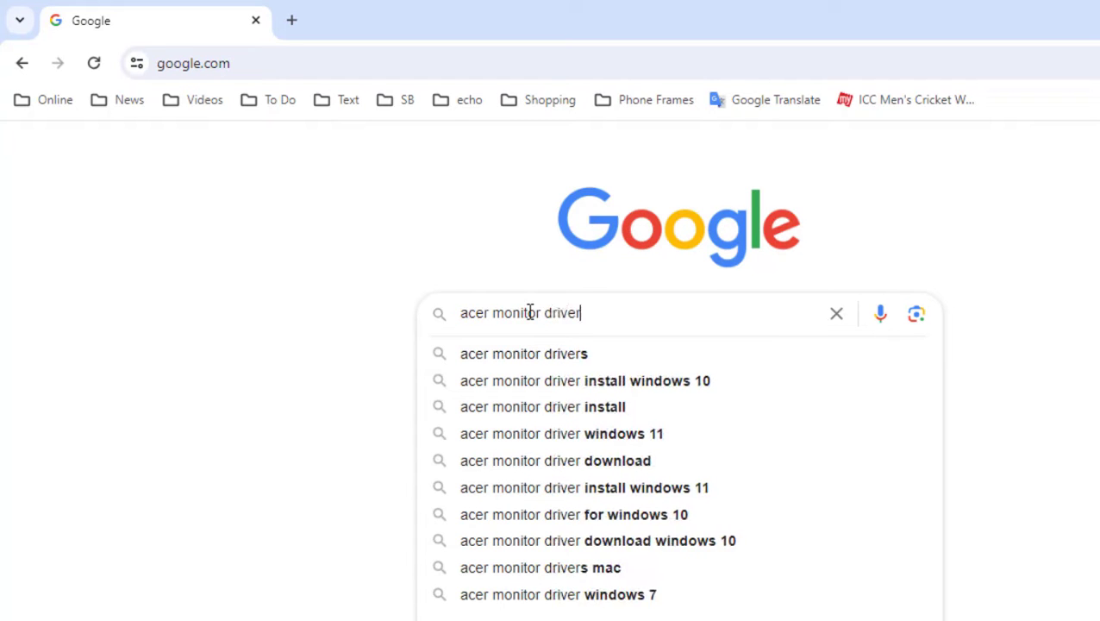
key(Return)
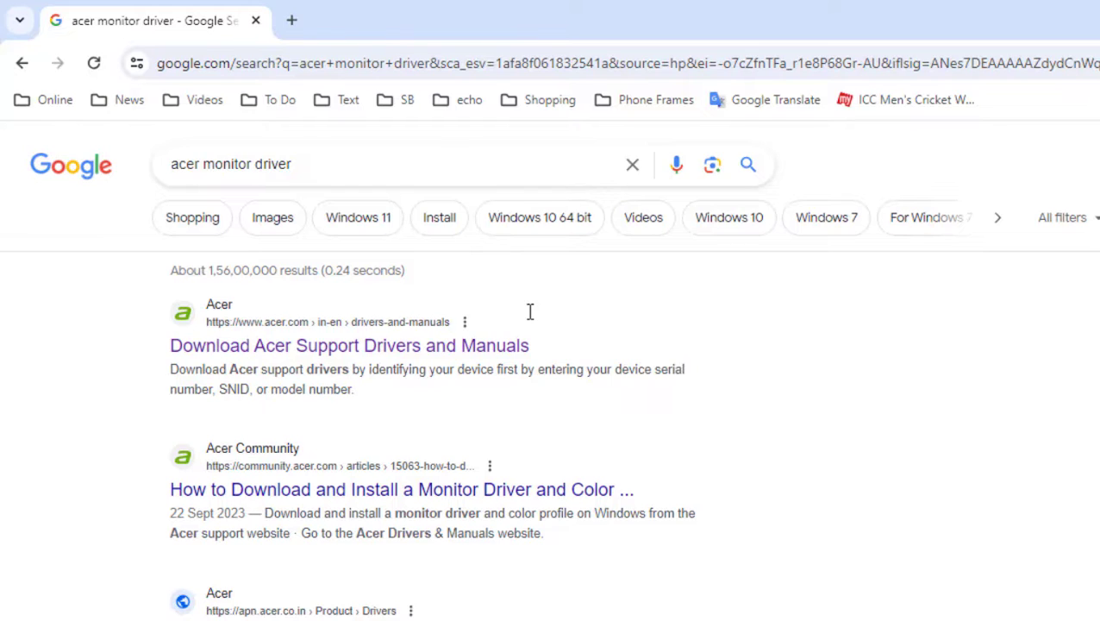
- Open Acer's Drivers and Manuals result in a new tab and look up model XZ306CX
right_click(470, 356)
click(543, 371)
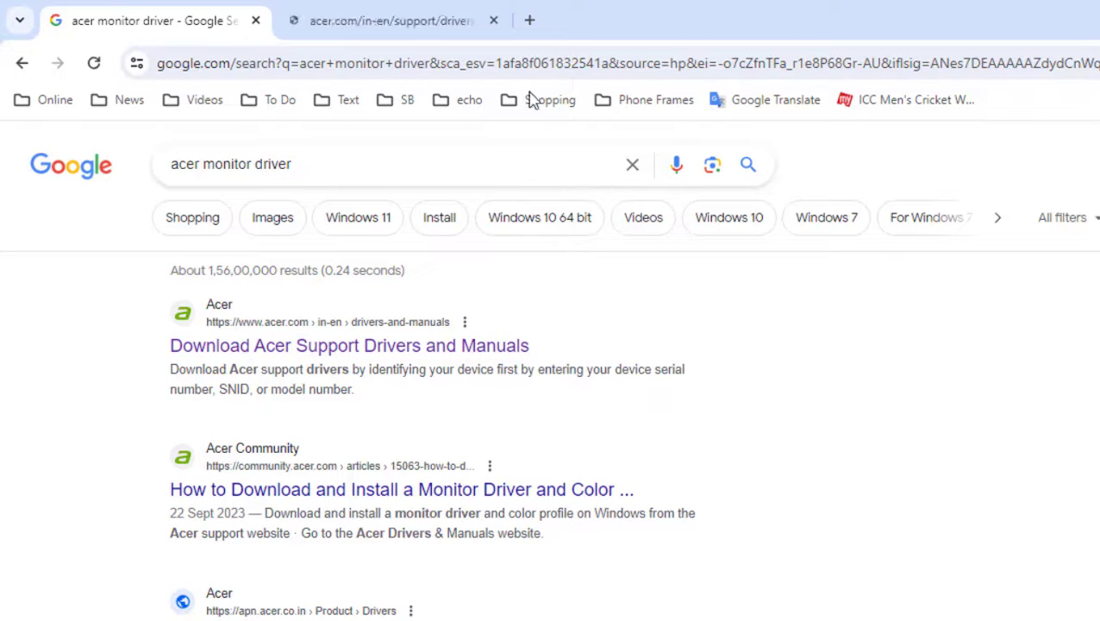
click(346, 21)
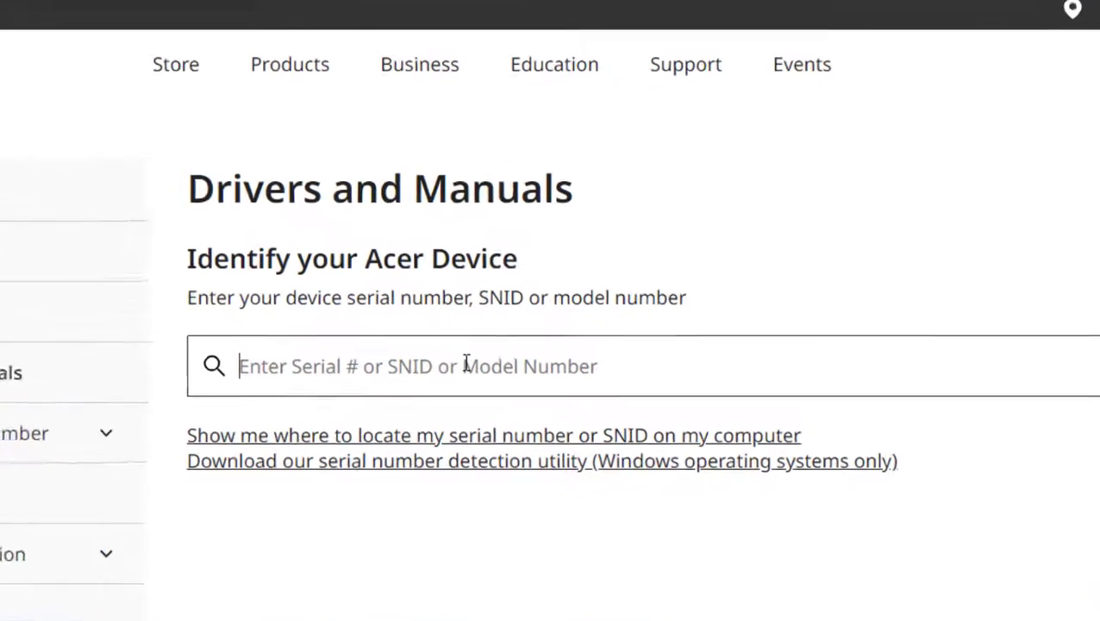
text(XZ306CX)
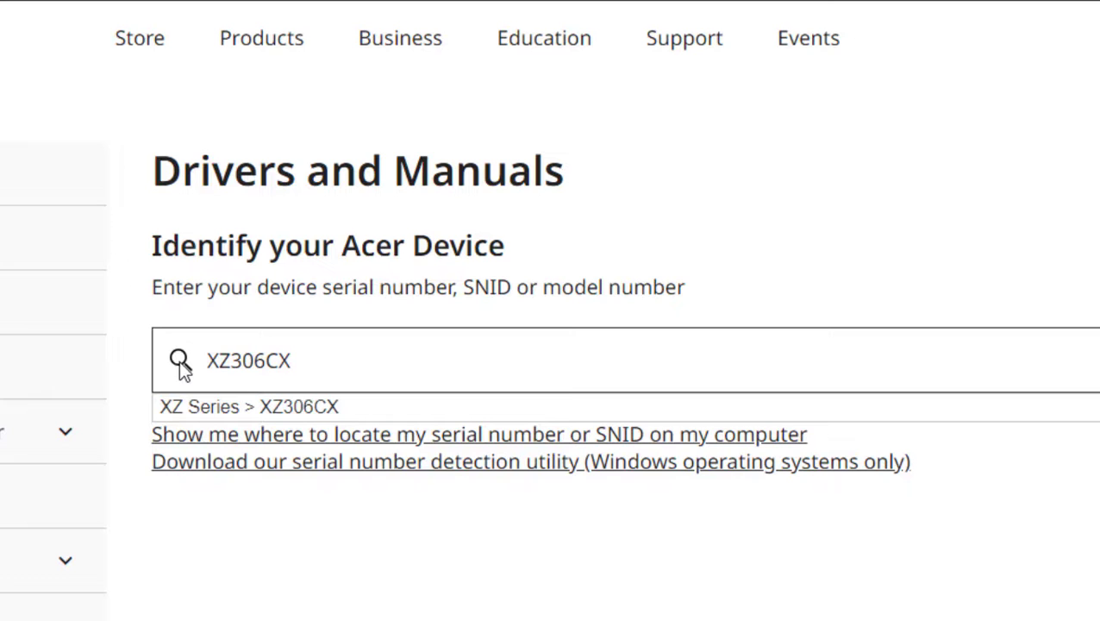
click(316, 418)
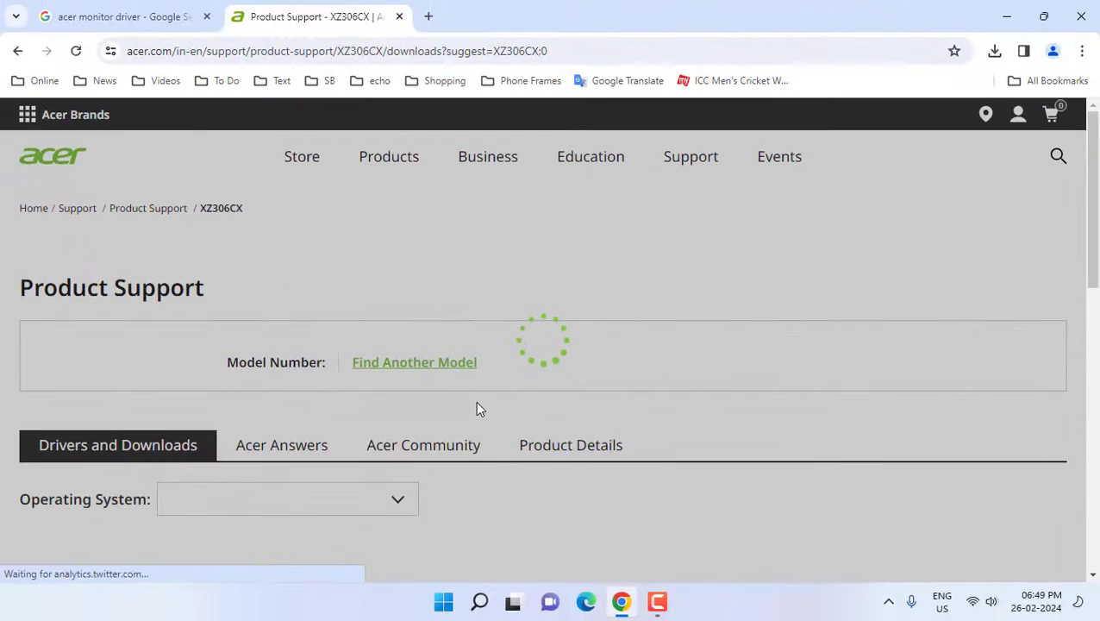
- Download the XZ306CX Windows 10 64-bit Monitor Drivers zip and dismiss the save prompt
scroll(476, 401, down, 1)
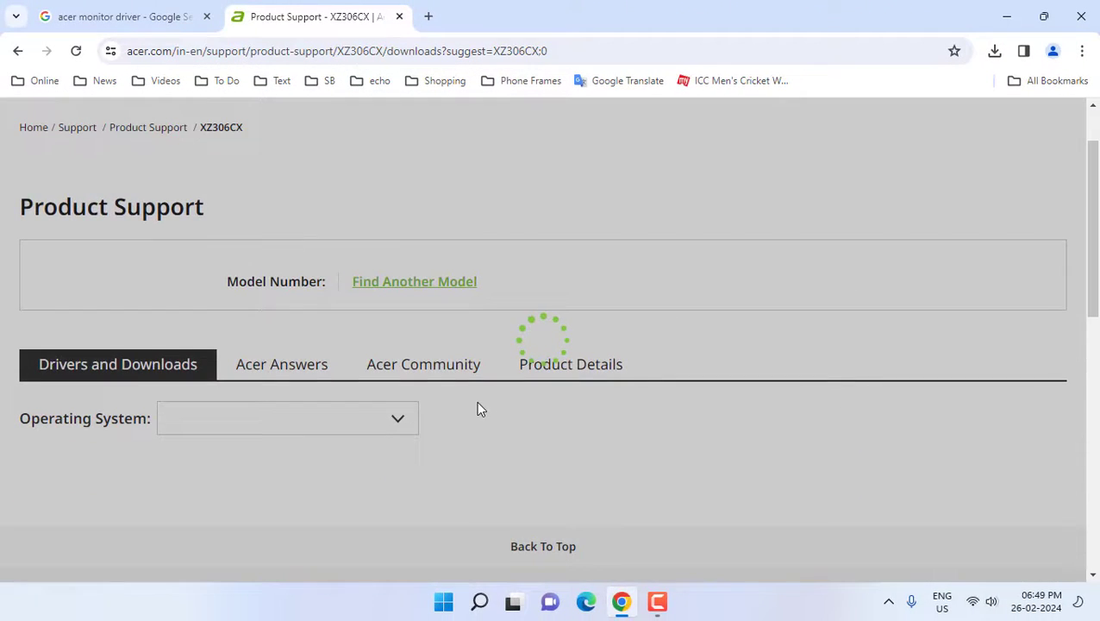
scroll(475, 401, down, 1)
scroll(376, 428, down, 2)
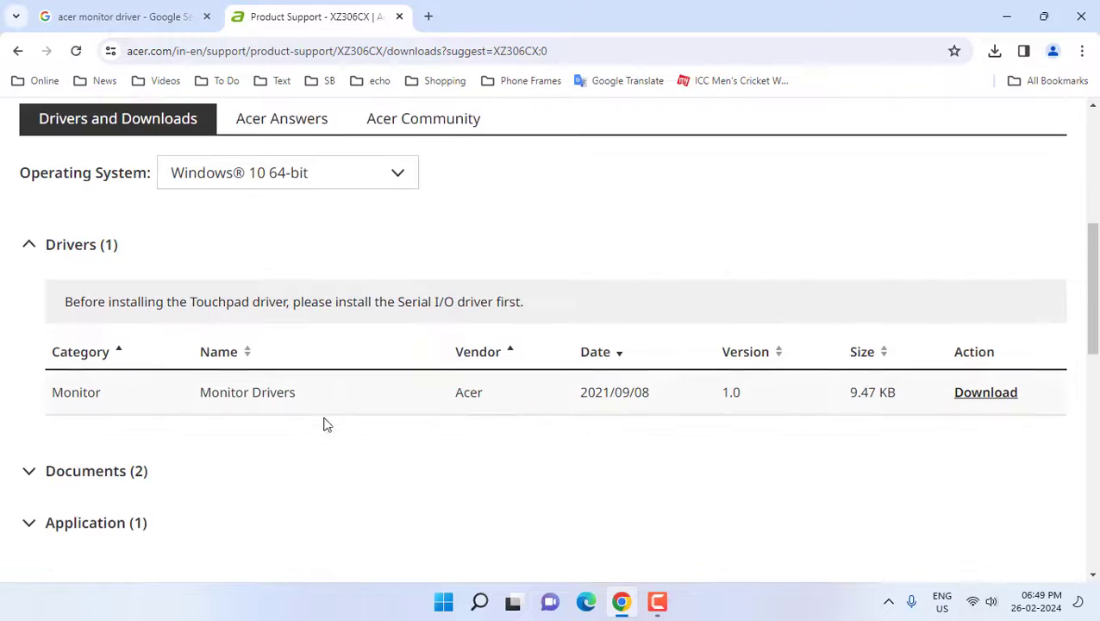
scroll(321, 422, down, 1)
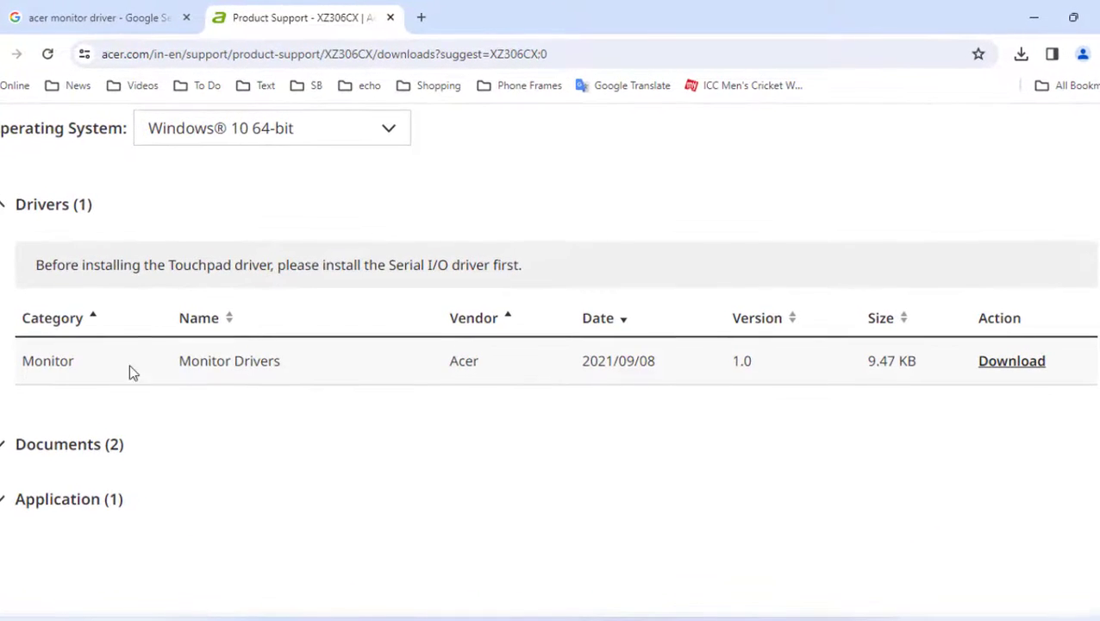
click(1011, 368)
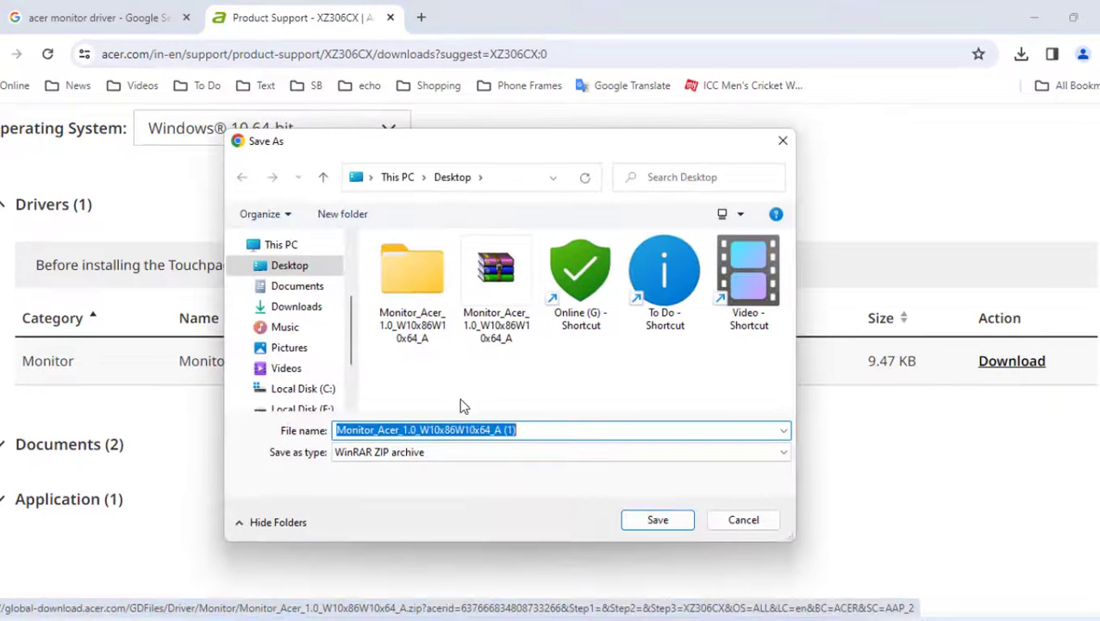
click(658, 520)
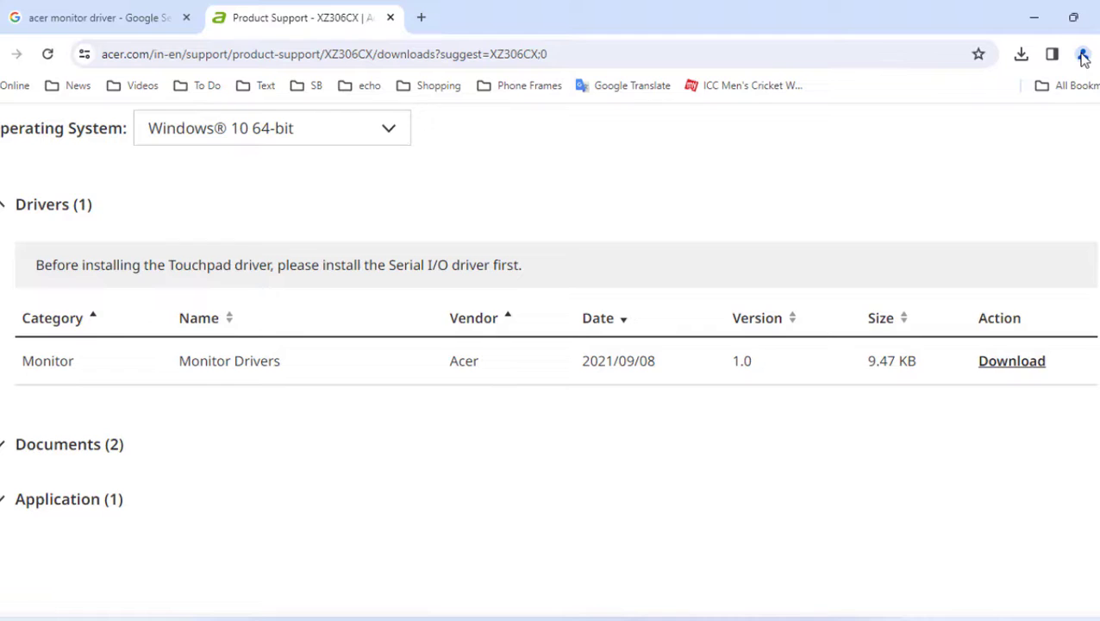
- Extract the downloaded Acer driver zip on the desktop and check its three XZ306C X files
click(1034, 25)
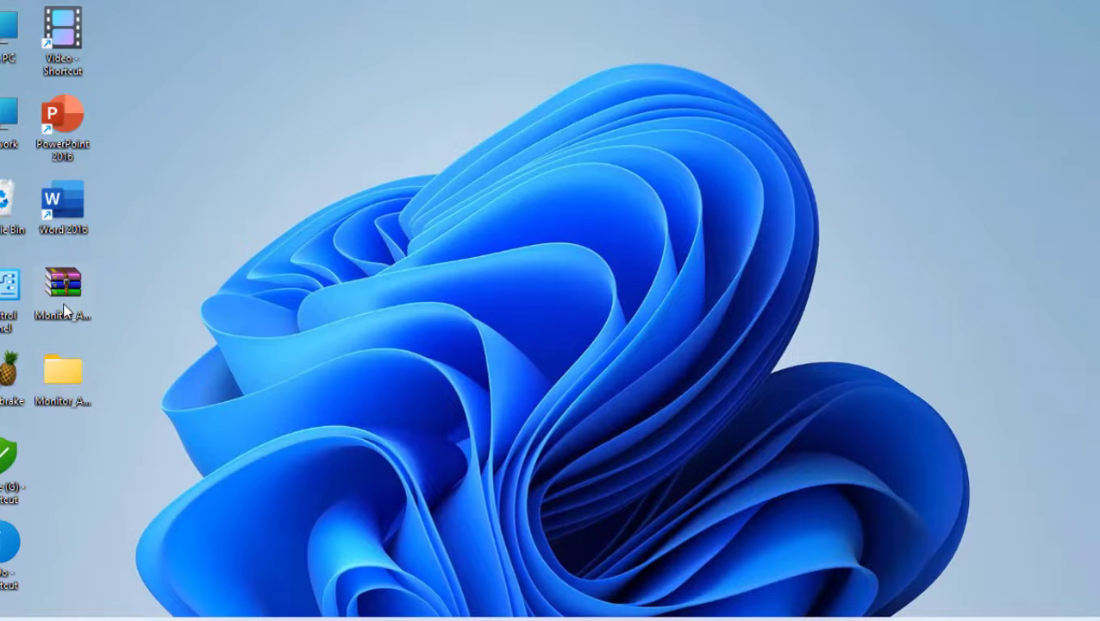
right_click(82, 303)
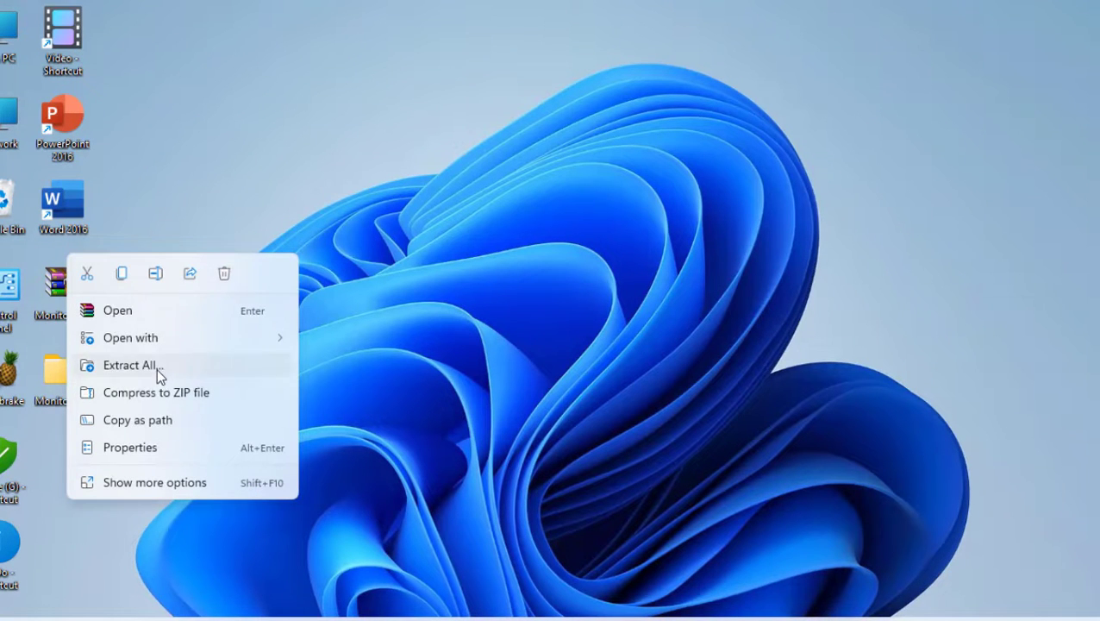
click(156, 369)
double_click(69, 382)
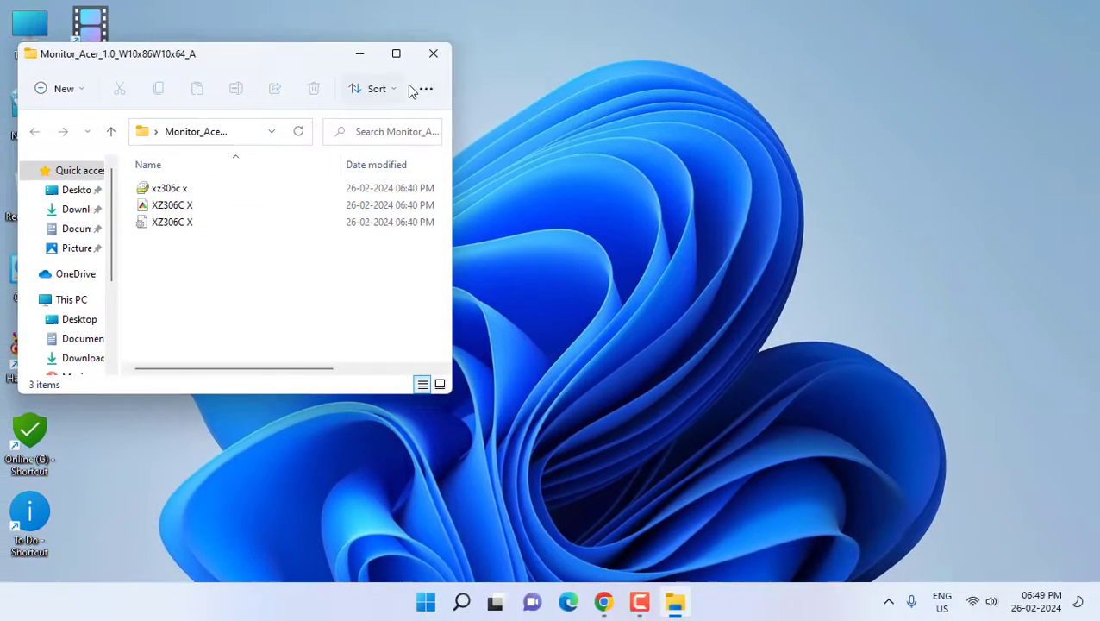
click(432, 53)
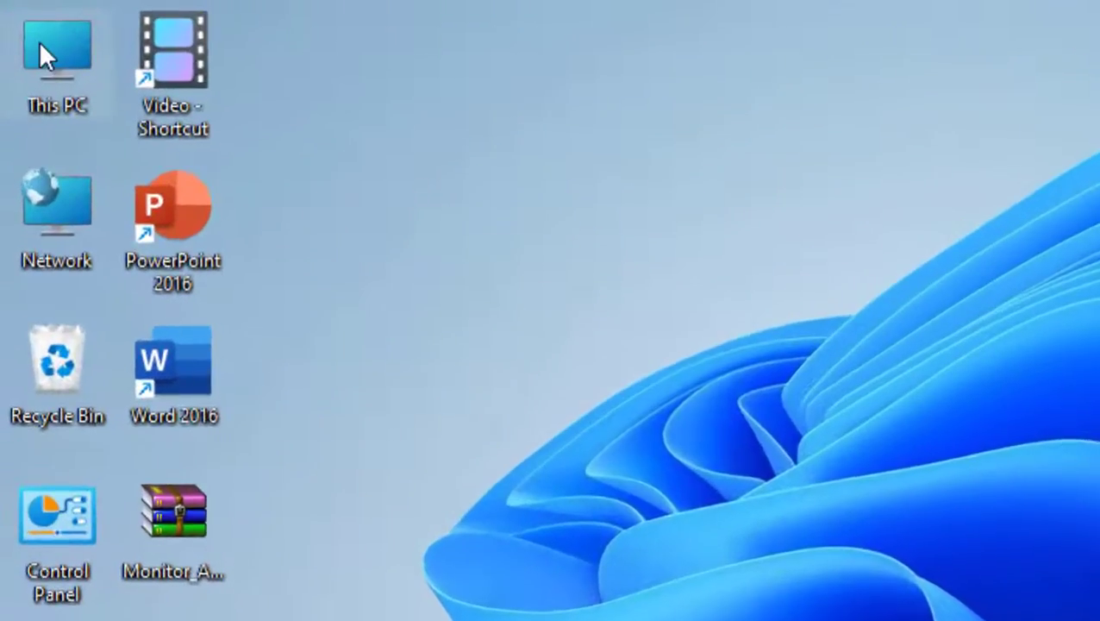
- Reopen Device Manager from This PC > Manage with the Monitors category expanded
right_click(21, 24)
click(162, 135)
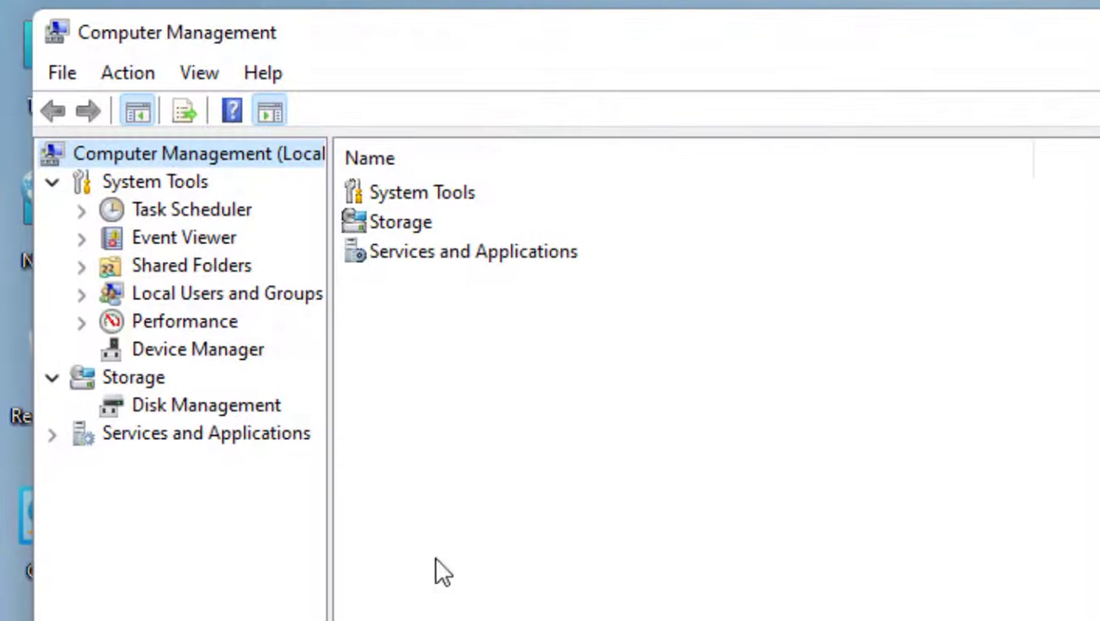
click(204, 354)
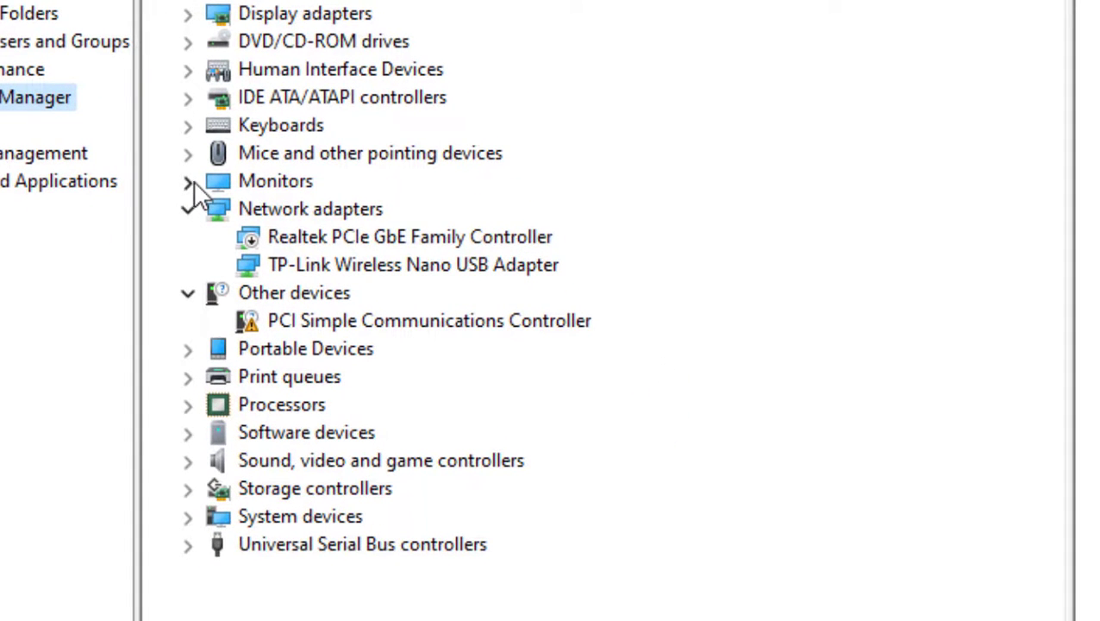
click(190, 183)
- Start a driver update for Generic Non-PnP Monitor that browses the computer for drivers
right_click(300, 209)
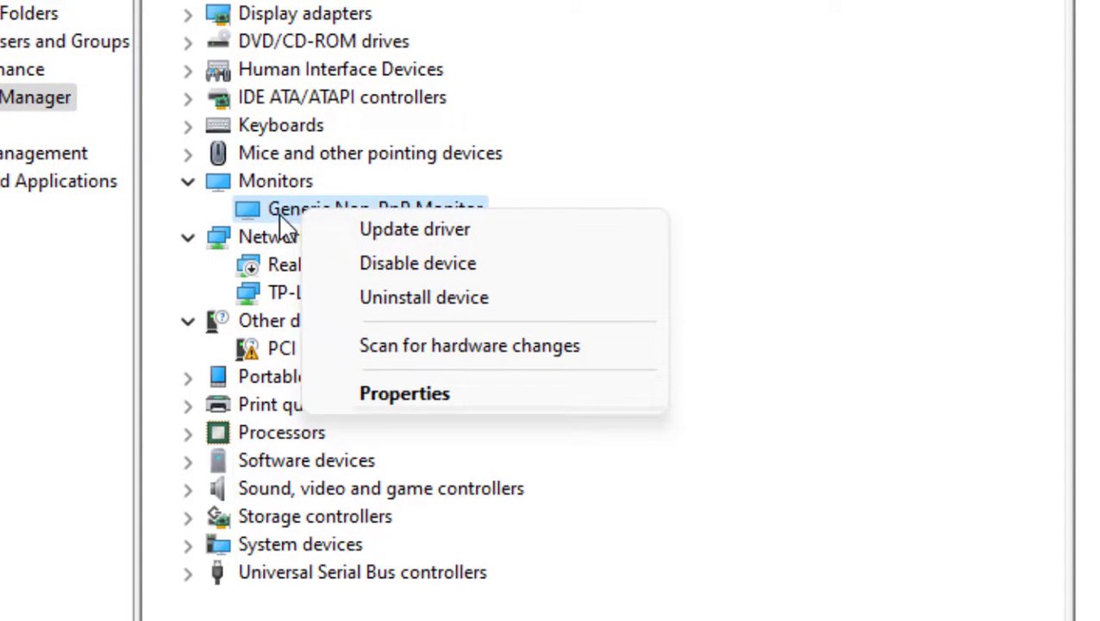
click(417, 229)
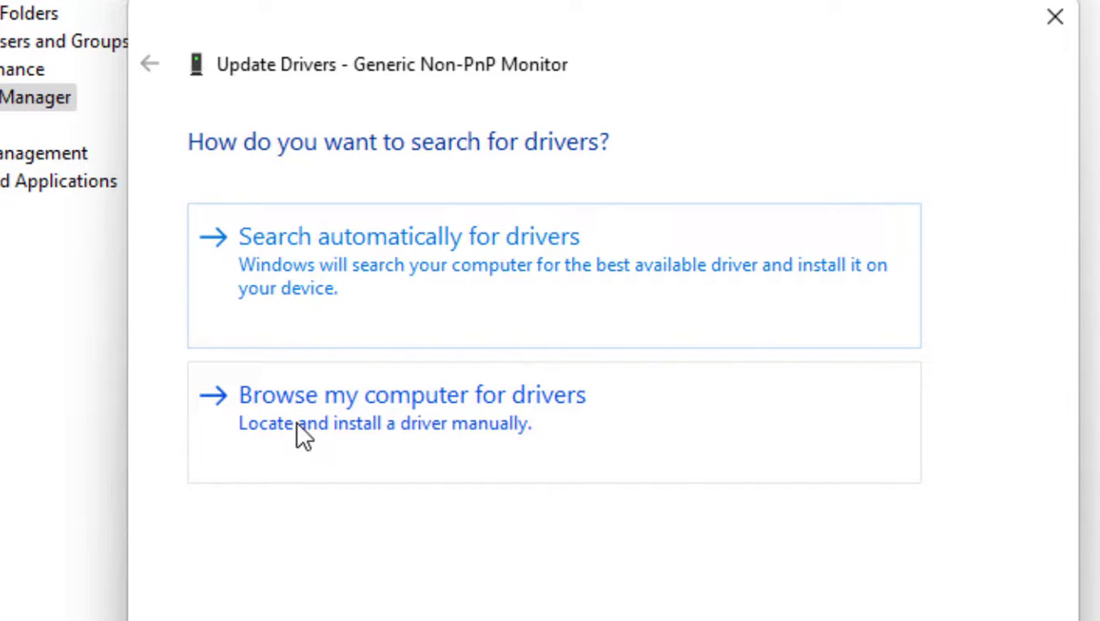
click(388, 431)
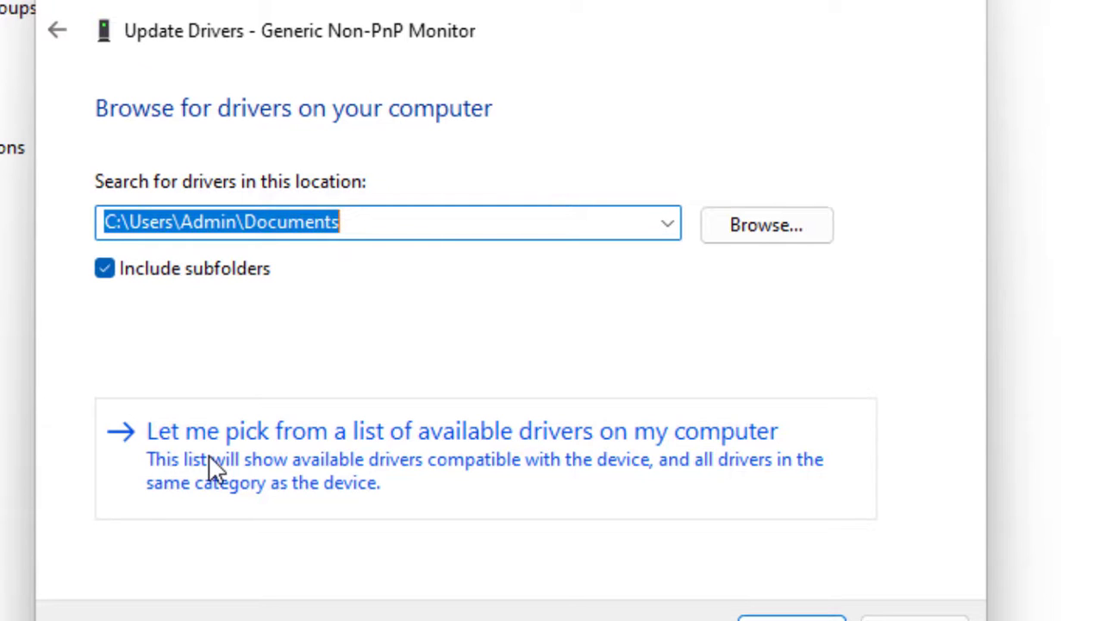
- Load XZ306C X.inf from the desktop Monitor_Acer folder through Have Disk
click(246, 472)
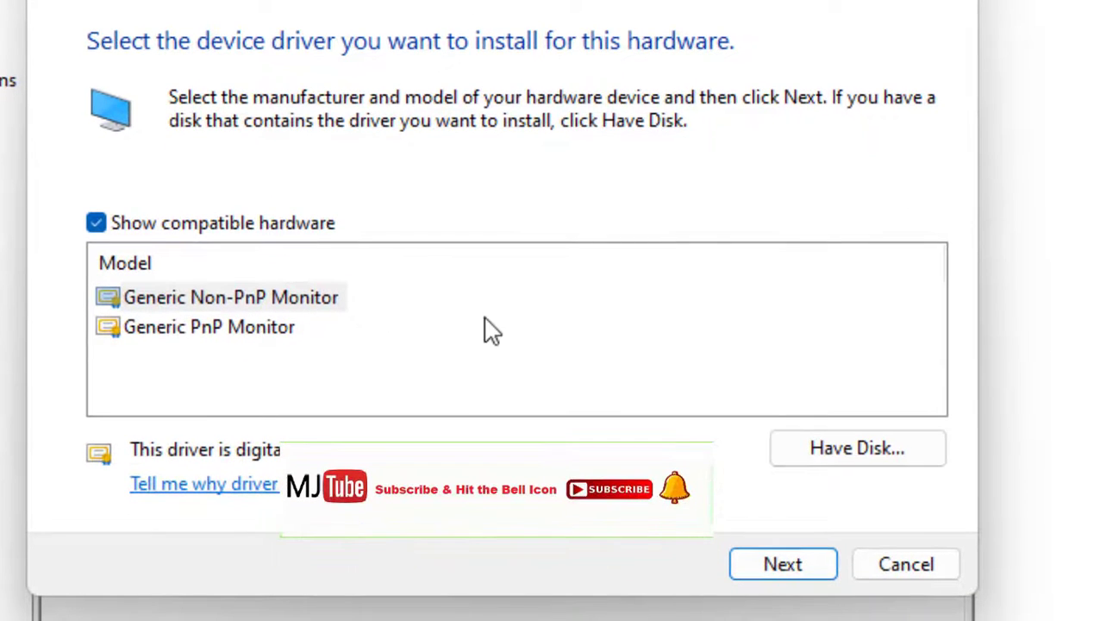
click(844, 461)
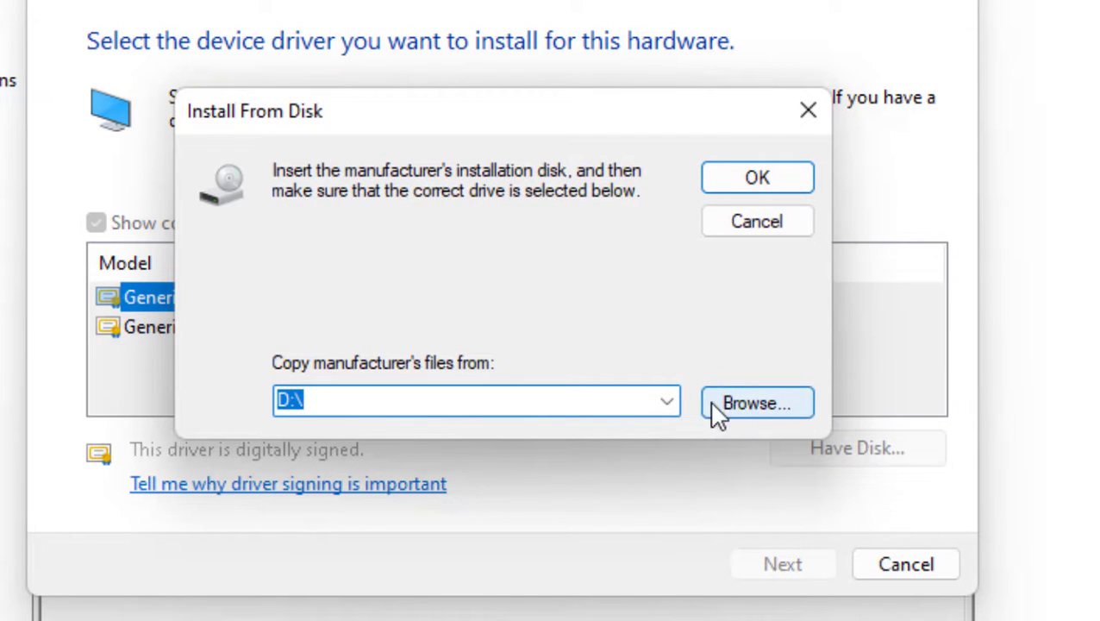
click(750, 400)
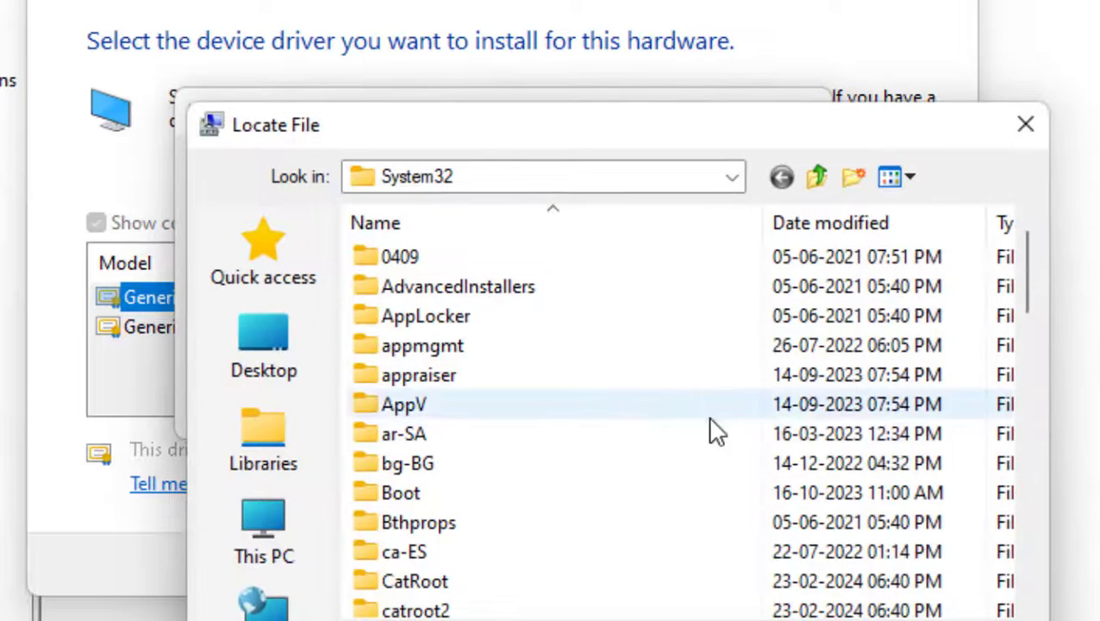
click(287, 361)
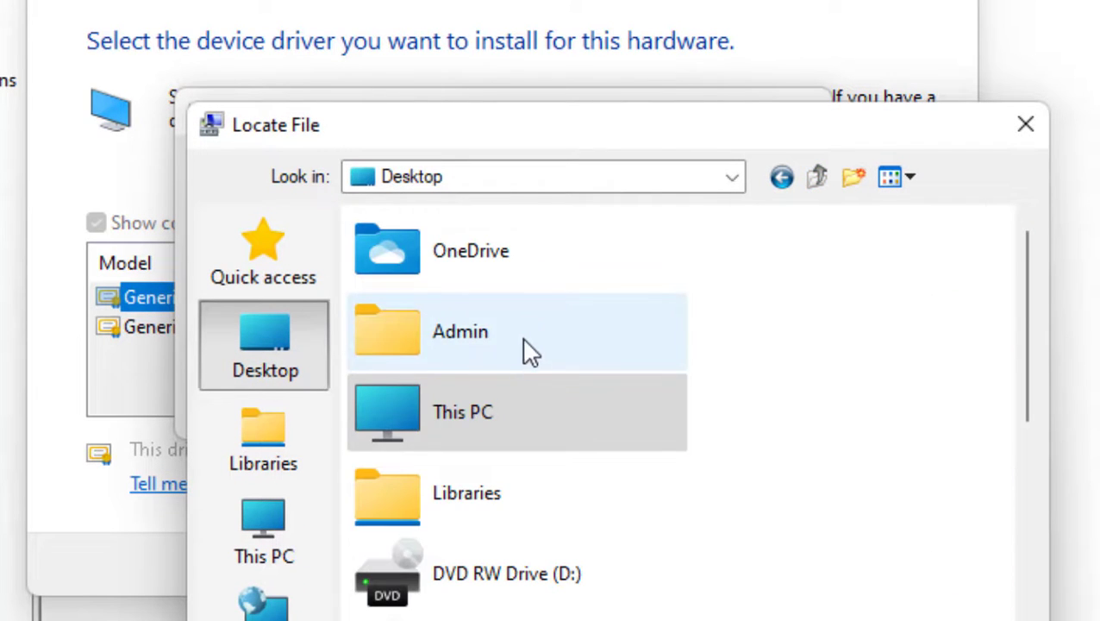
scroll(528, 349, down, 5)
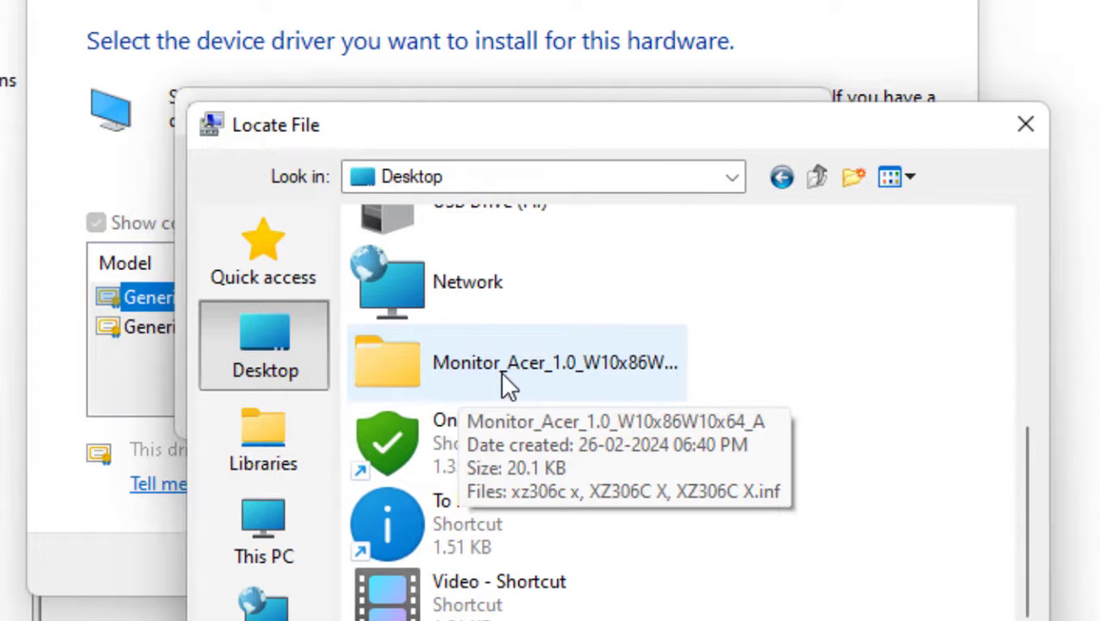
double_click(508, 384)
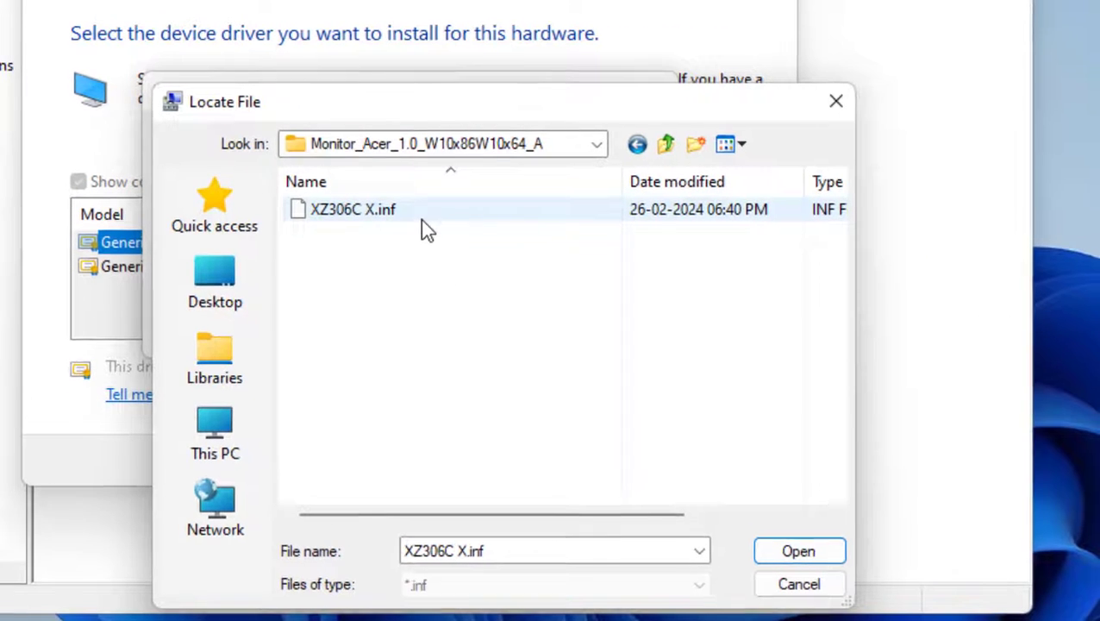
click(367, 220)
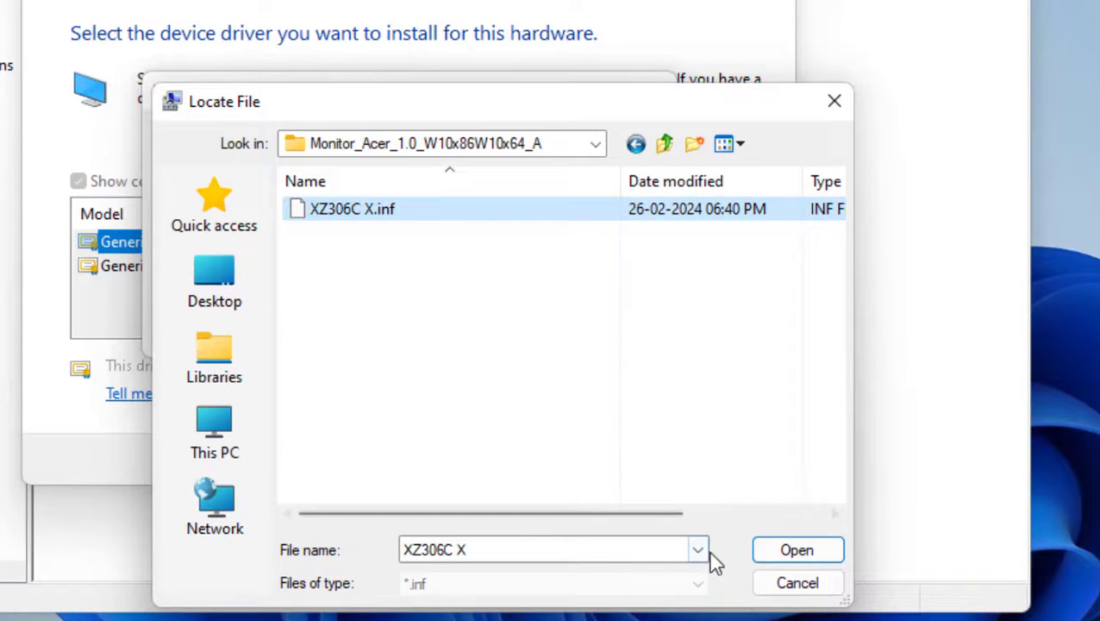
click(785, 558)
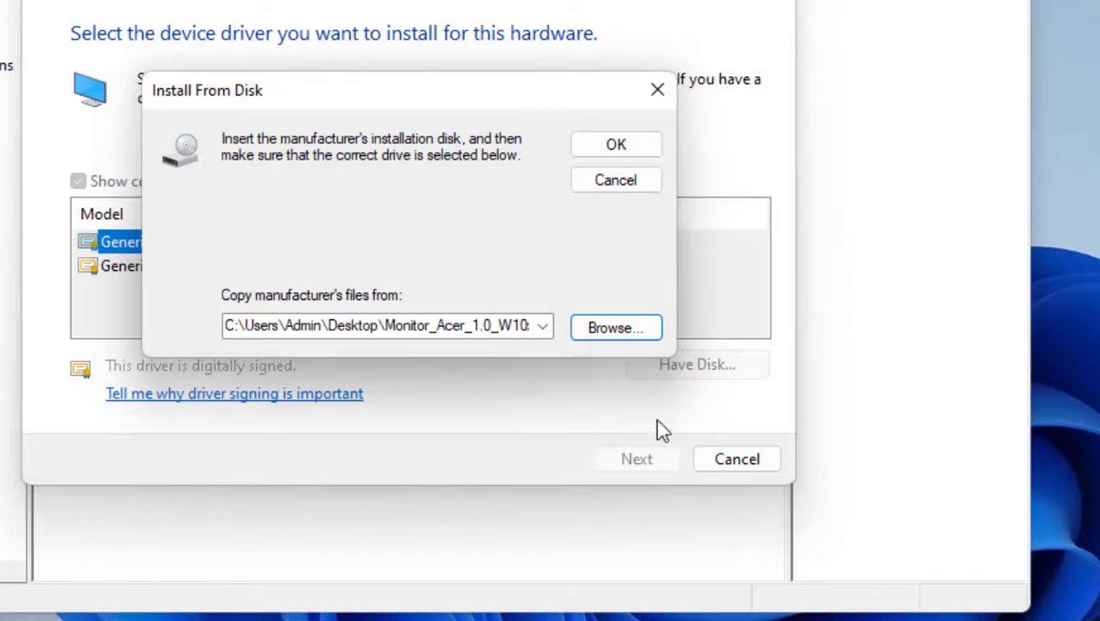
click(615, 146)
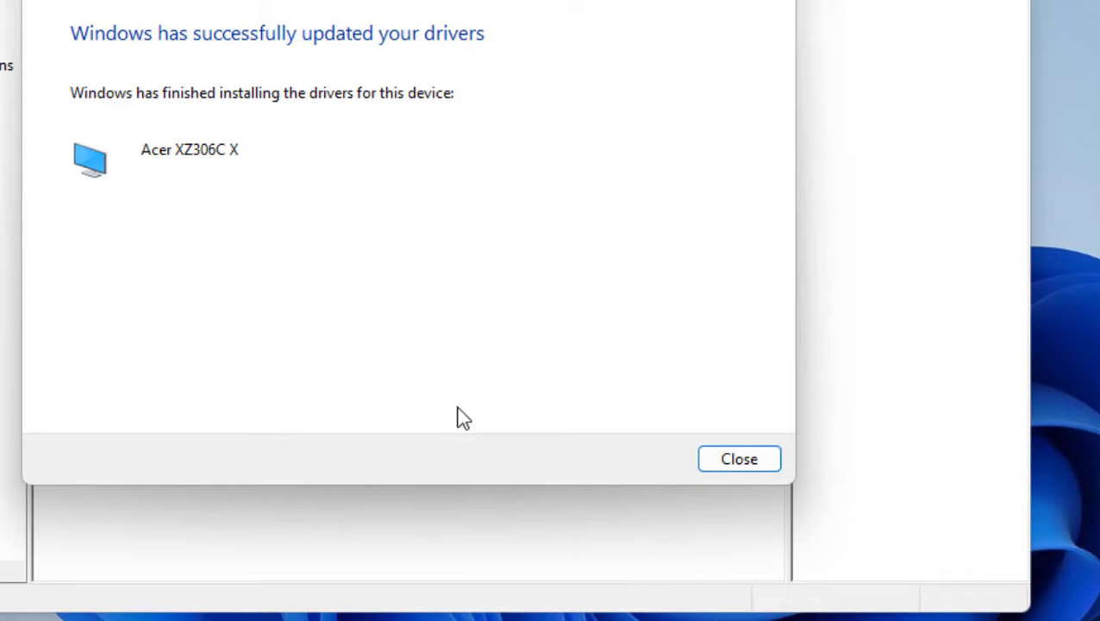
- Close the completed Acer XZ306C X driver installation wizard
click(735, 464)
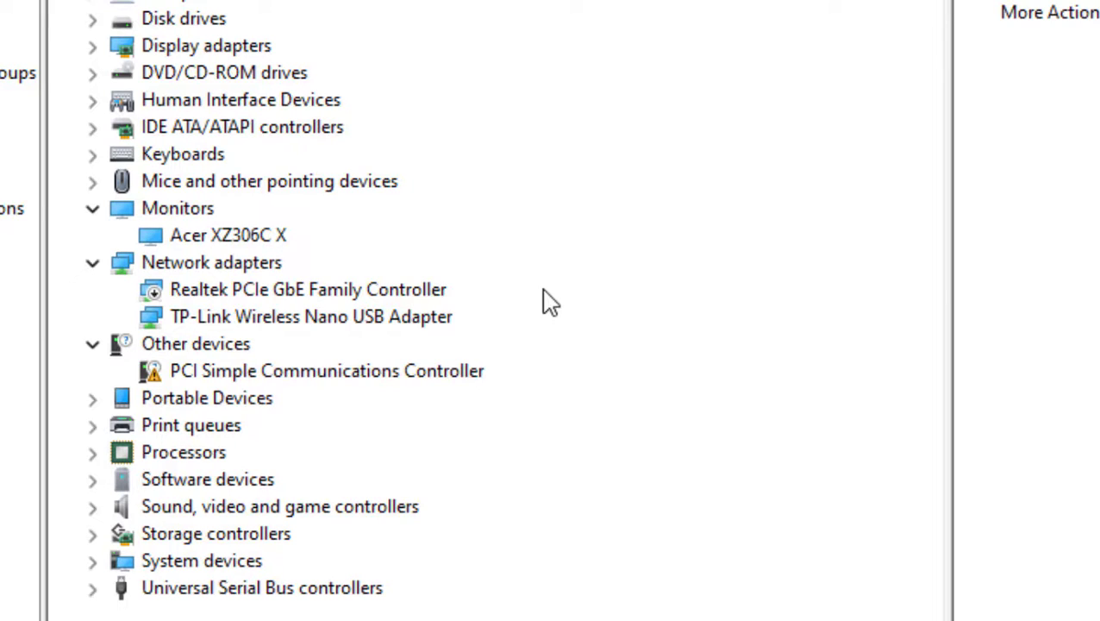
- Roll back the Acer XZ306C X driver, citing 'Previous version performed better'
click(190, 242)
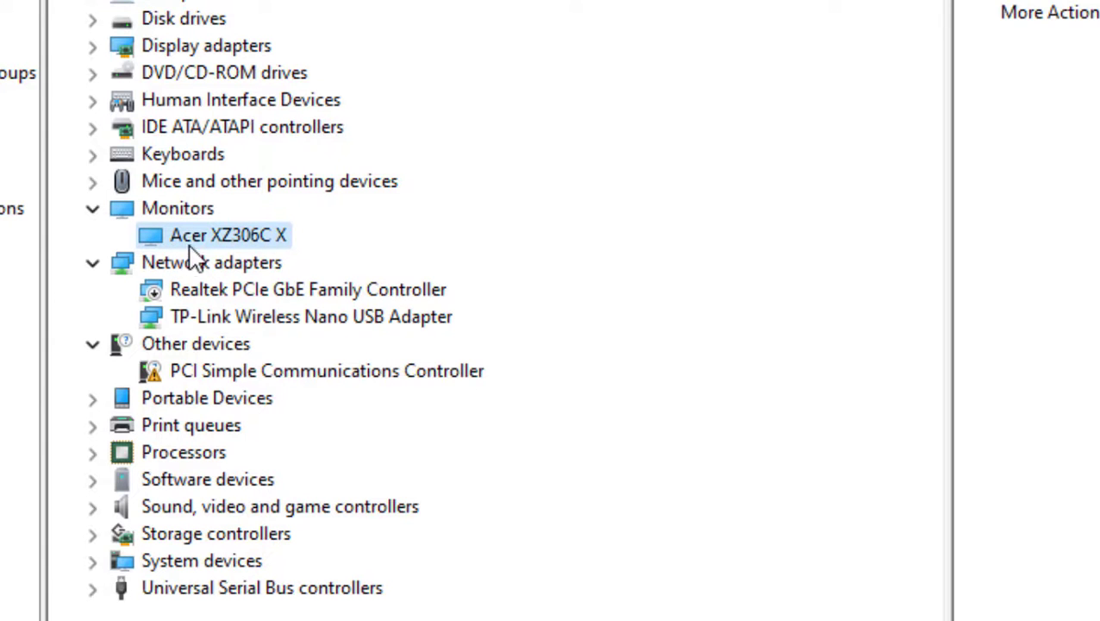
right_click(200, 248)
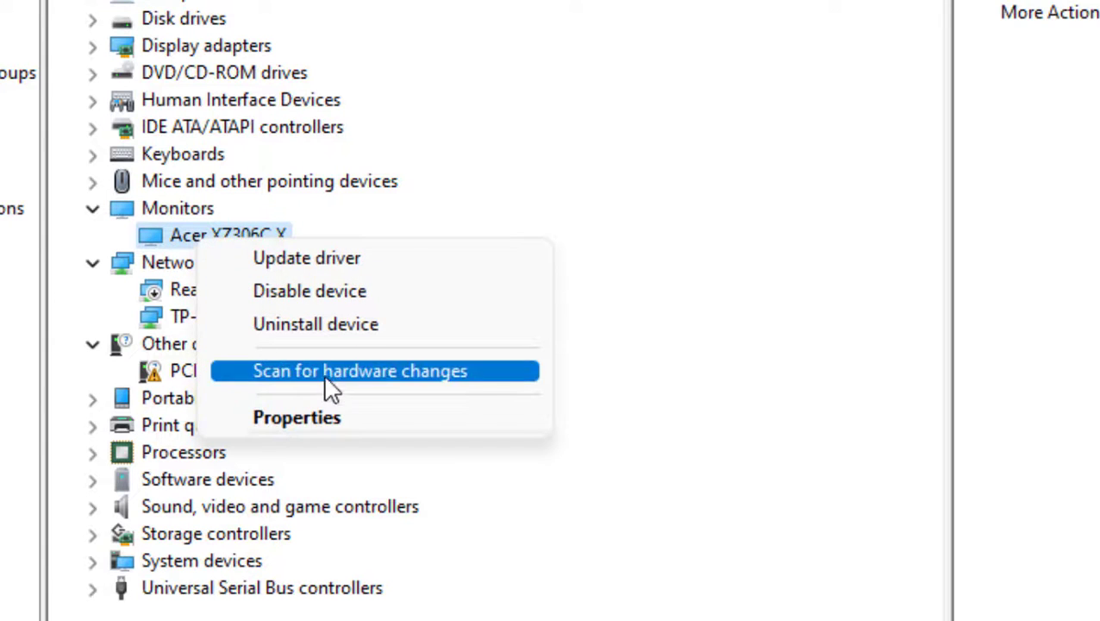
click(331, 425)
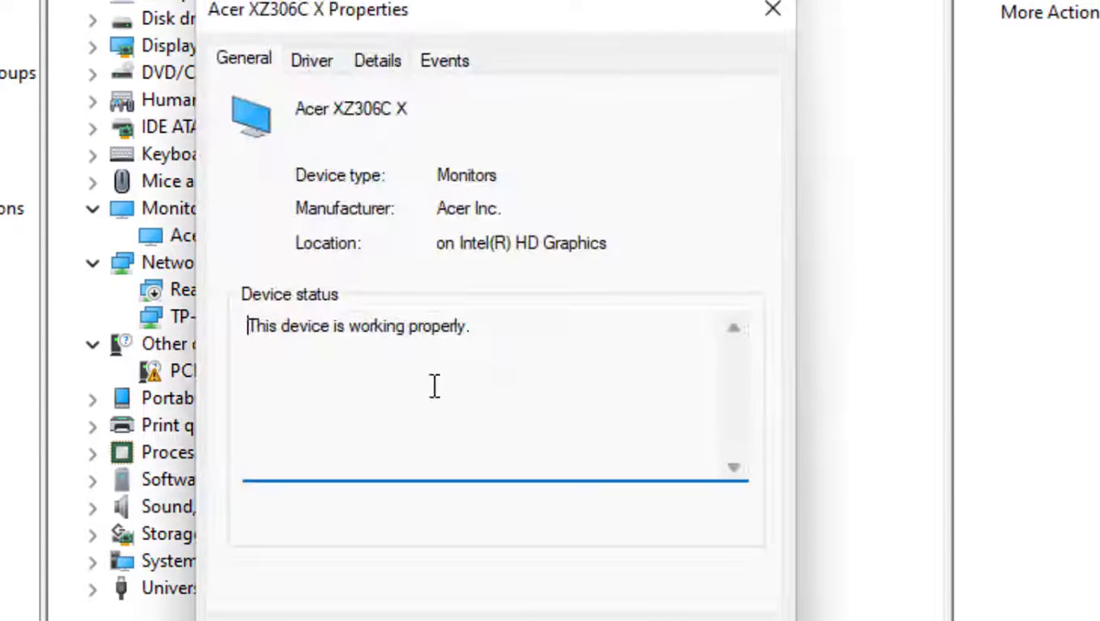
click(319, 68)
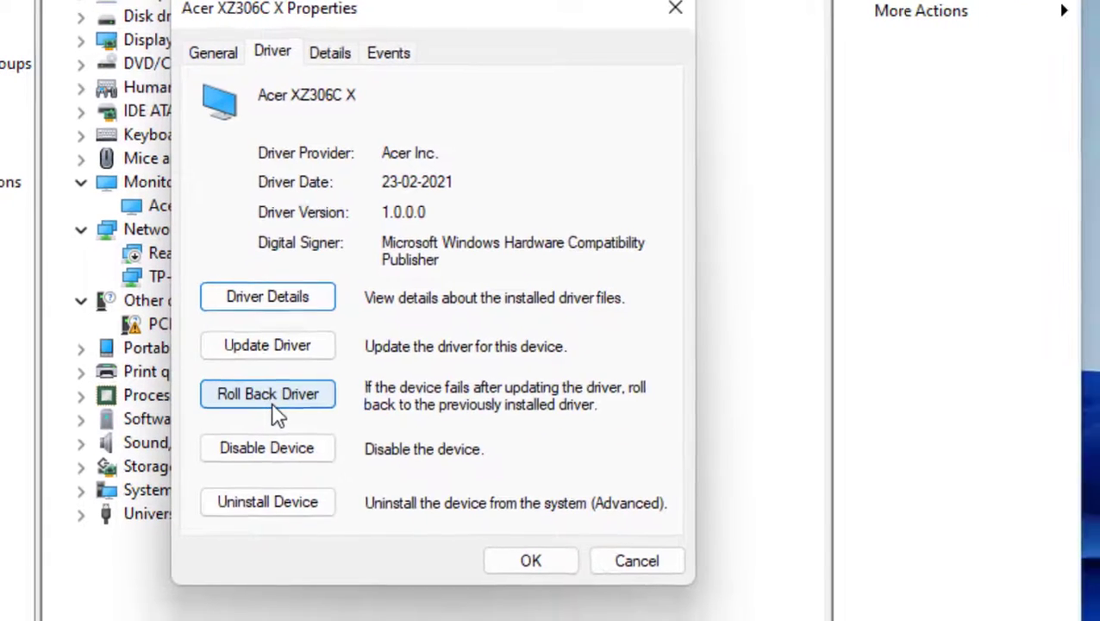
click(276, 412)
click(207, 334)
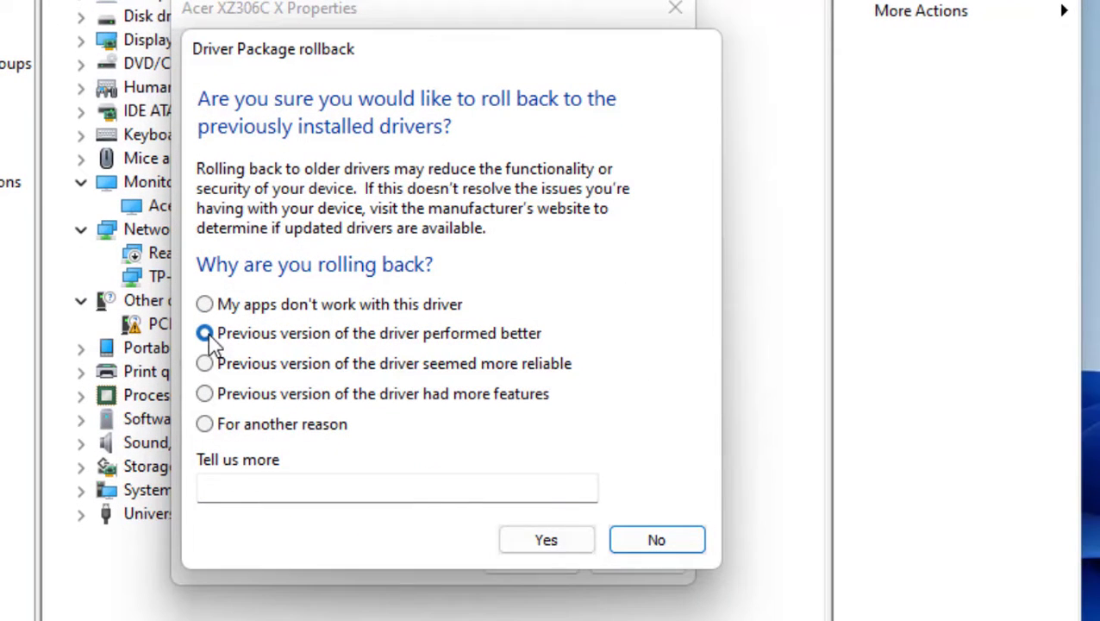
click(547, 543)
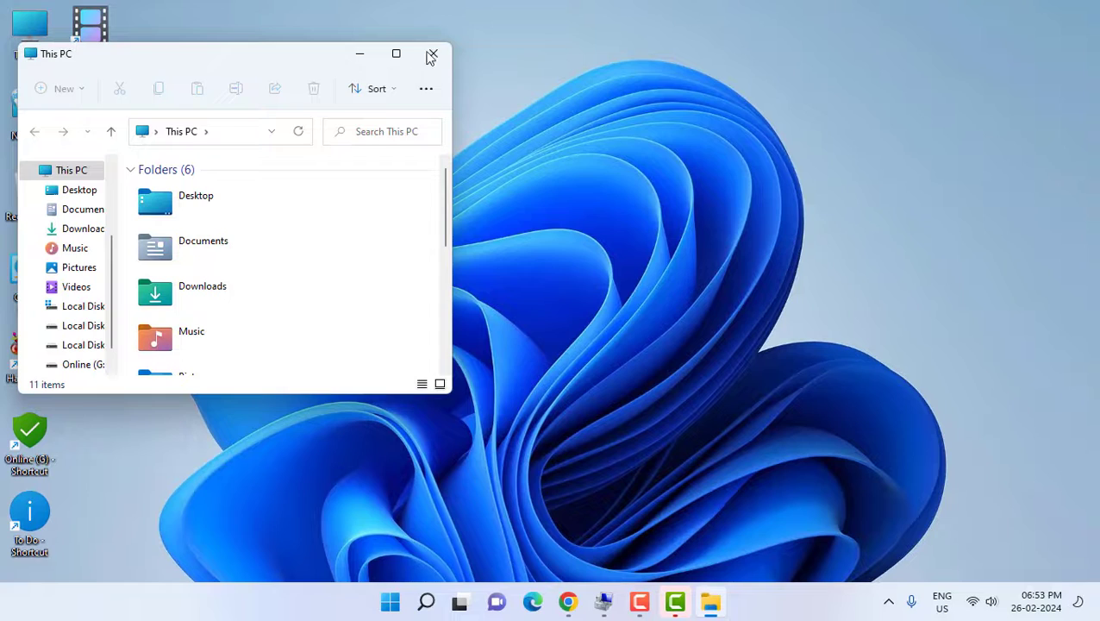
- Close the This PC window, then open and close Control Panel twice
click(433, 53)
double_click(27, 296)
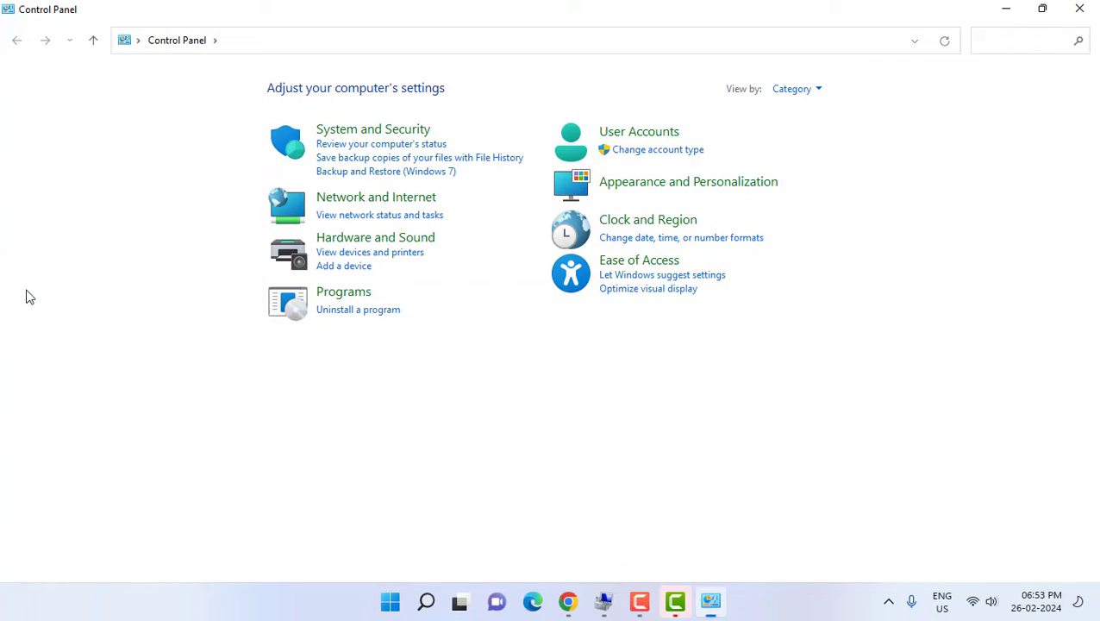
click(1088, 8)
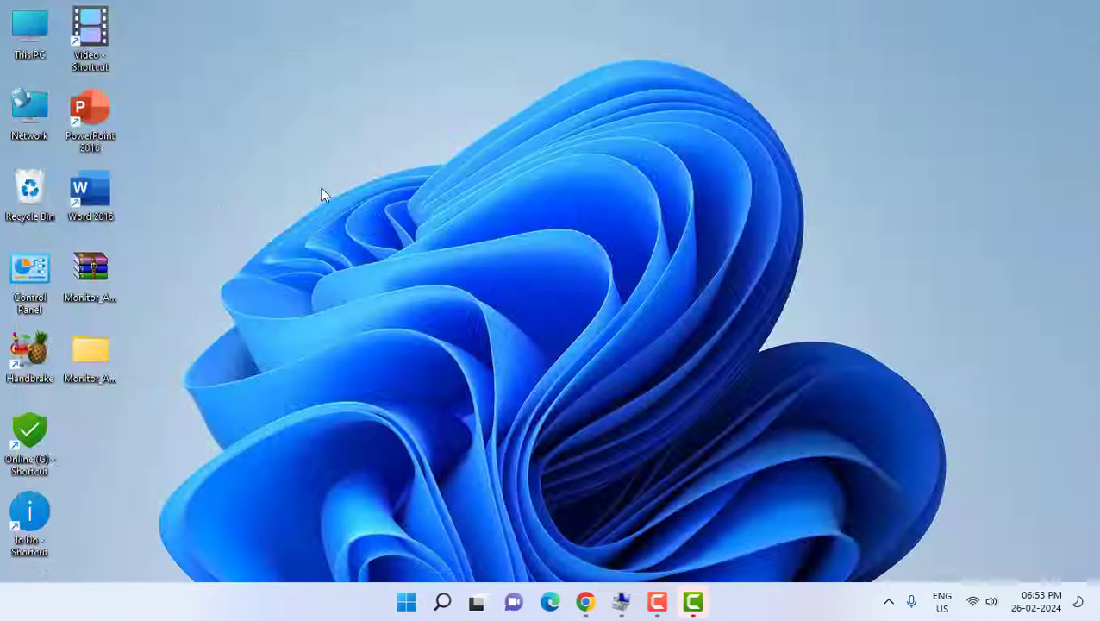
double_click(29, 274)
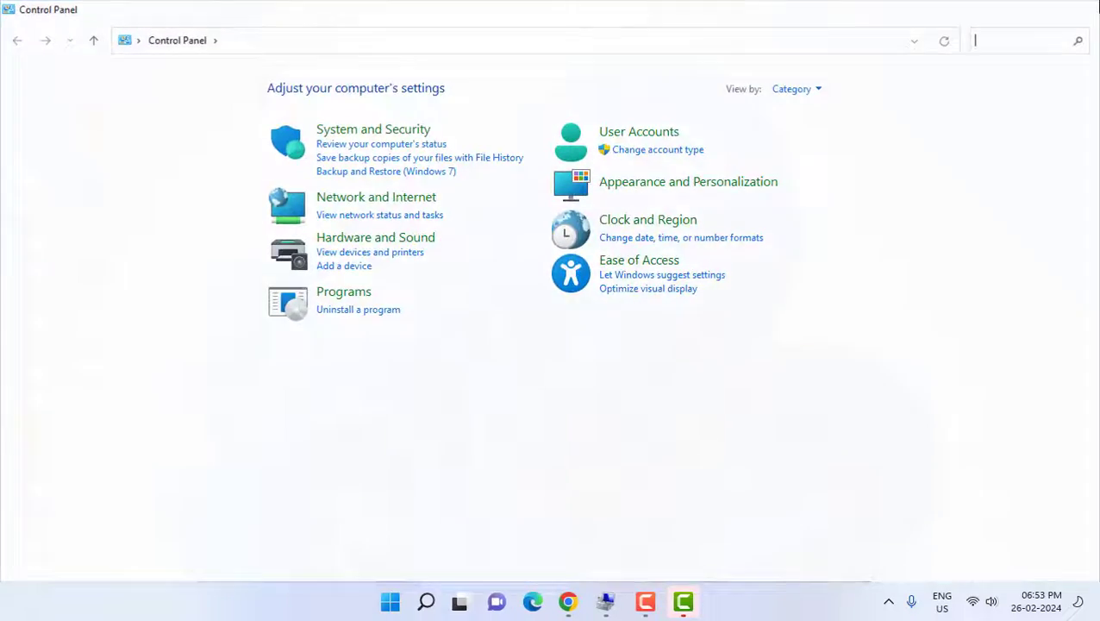
click(1089, 9)
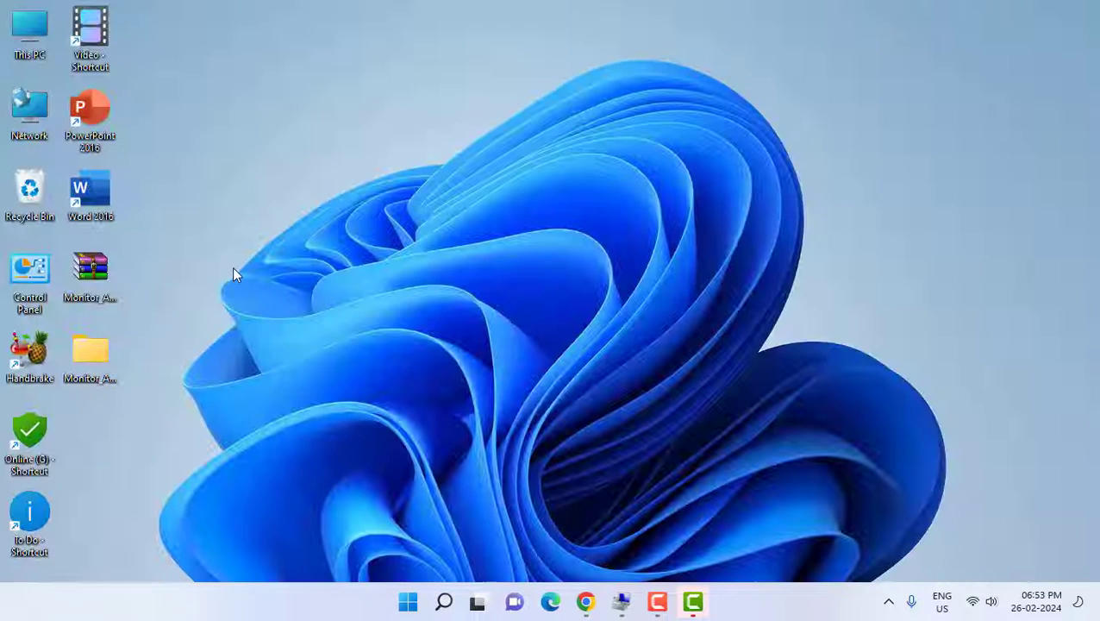
- Open Computer Management from This PC's Manage option and show Device Manager
right_click(32, 35)
click(86, 76)
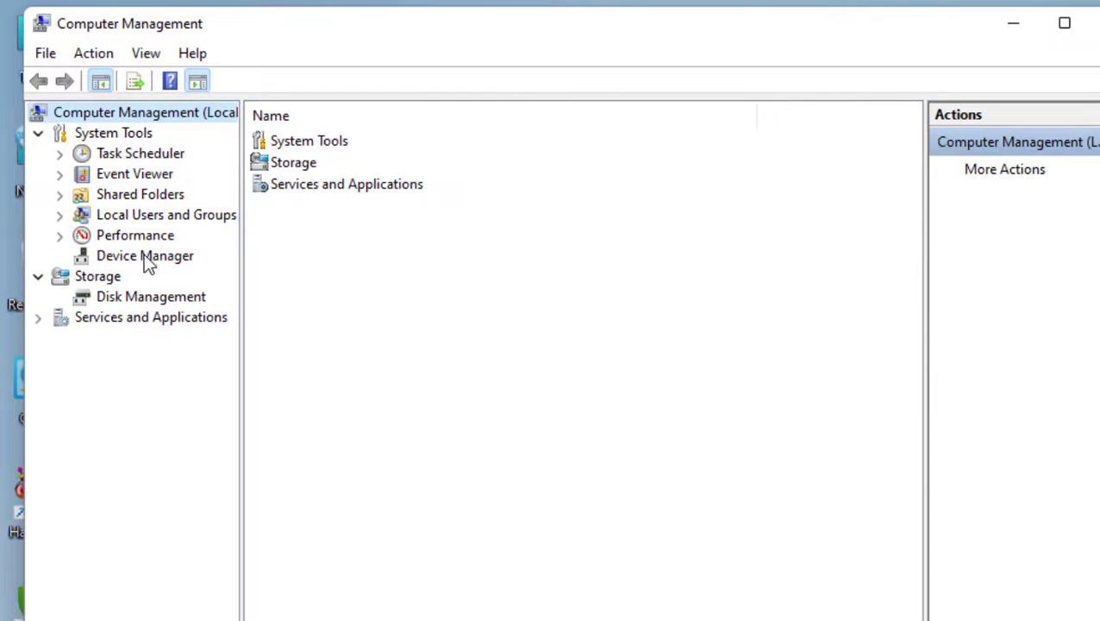
click(146, 258)
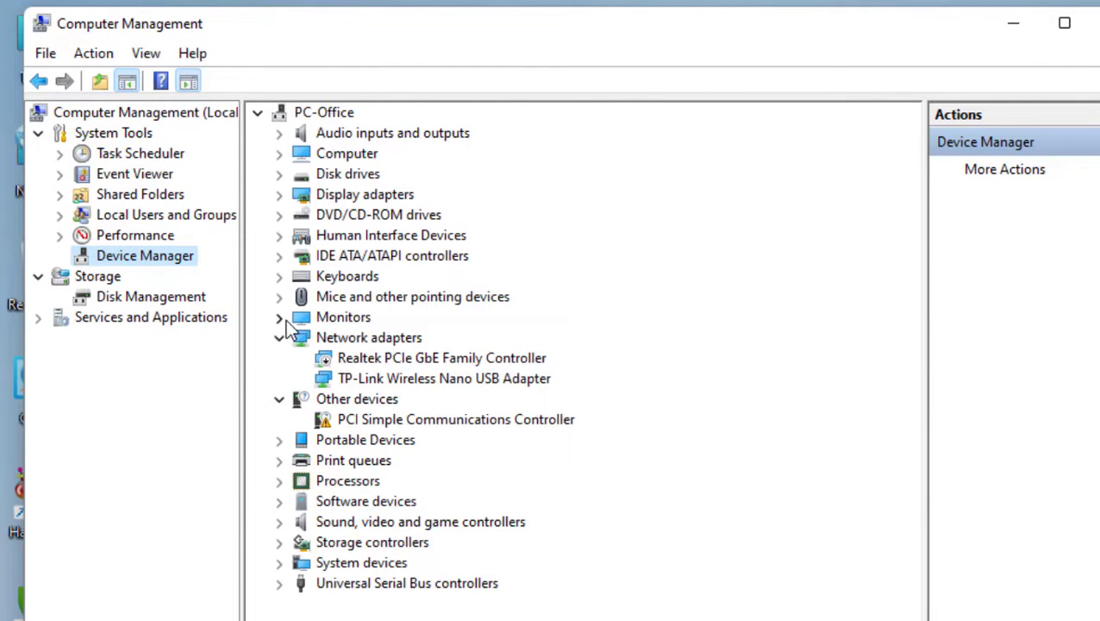
- Update the Generic Non-PnP Monitor driver via Have Disk using XZ306C X.inf, installing Acer XZ306C X
click(279, 317)
right_click(367, 339)
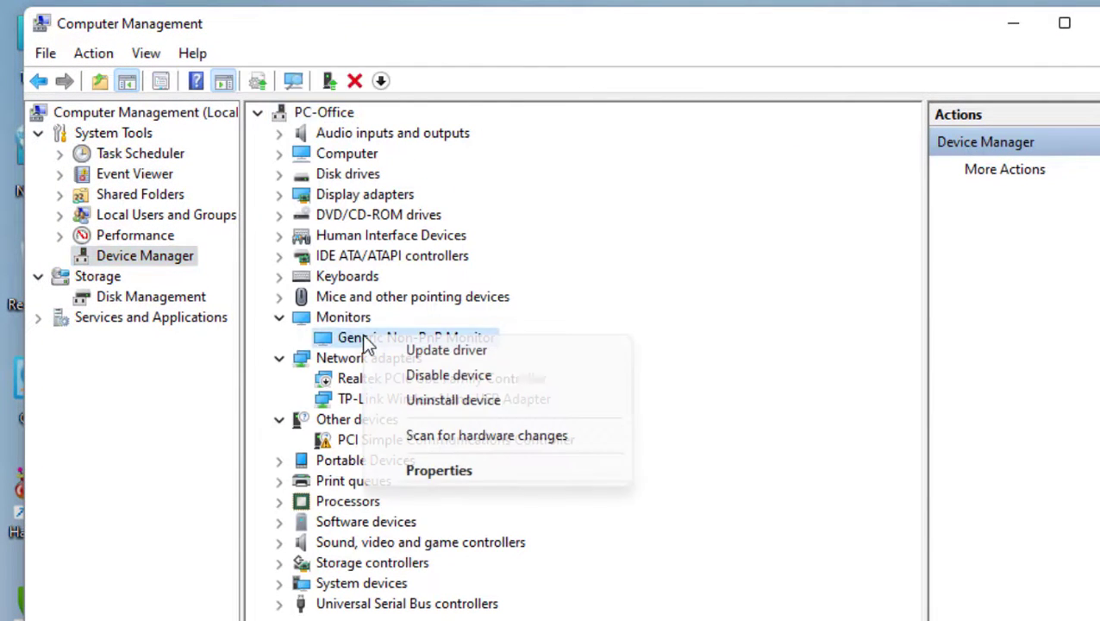
click(498, 352)
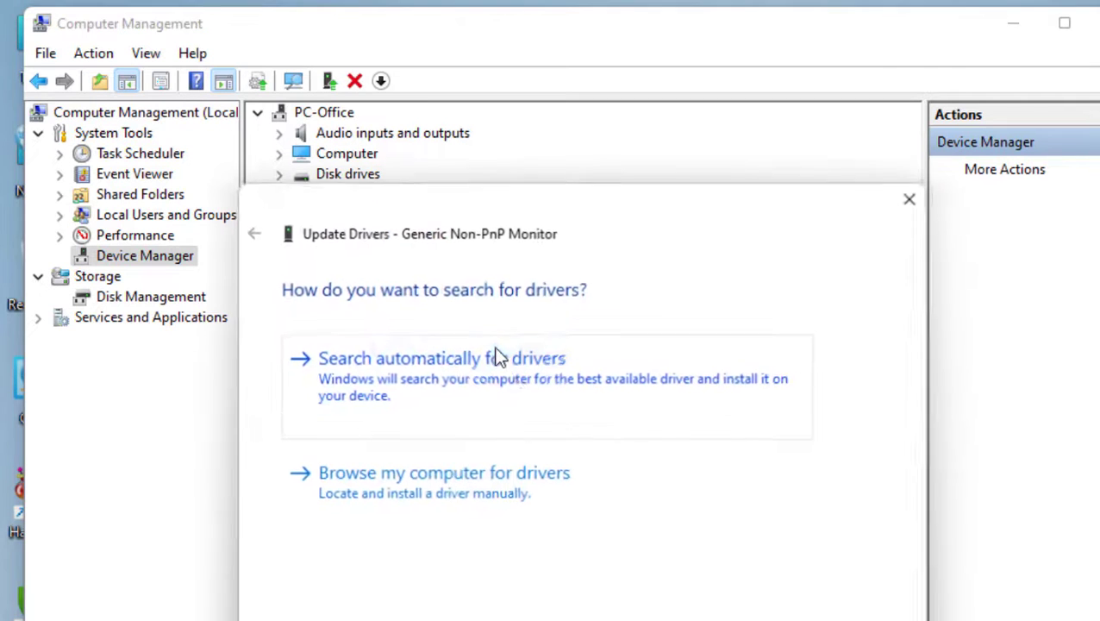
click(453, 497)
click(391, 550)
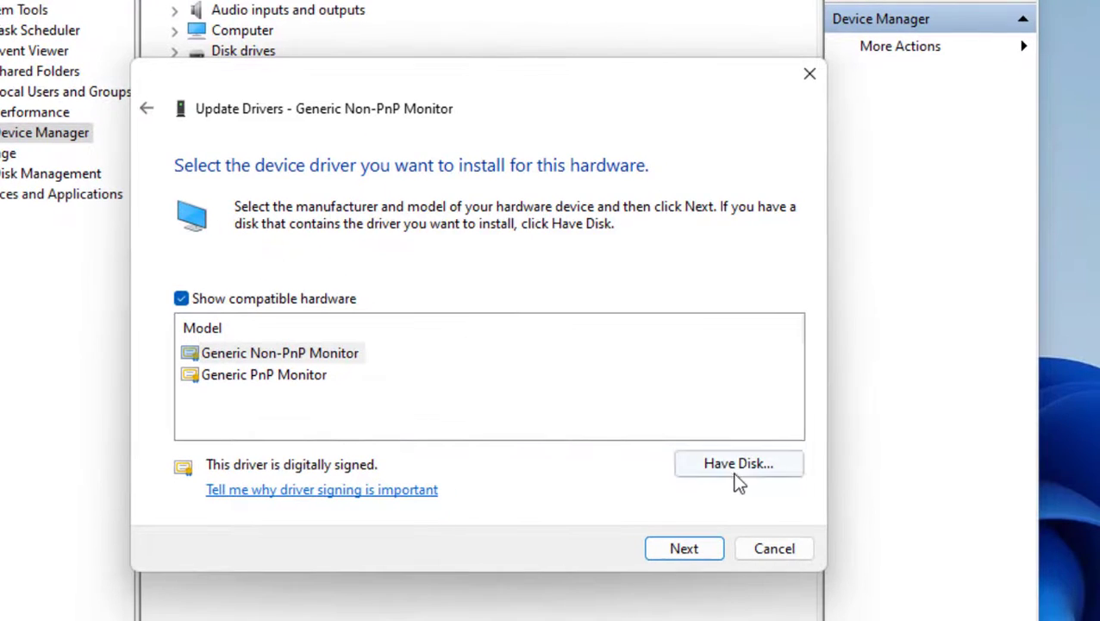
click(733, 470)
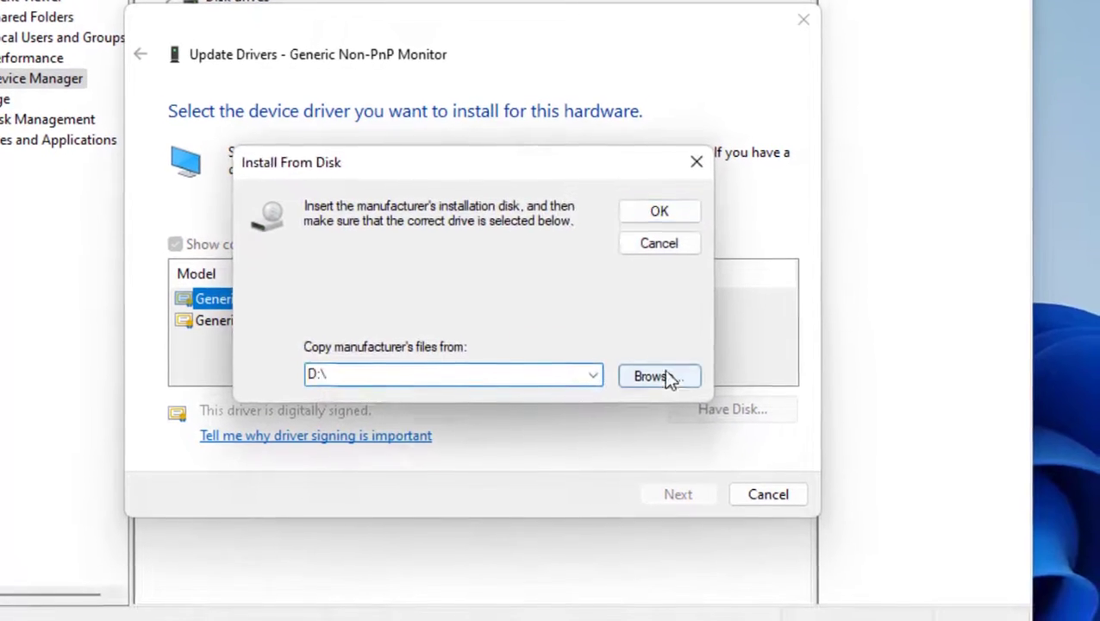
click(671, 379)
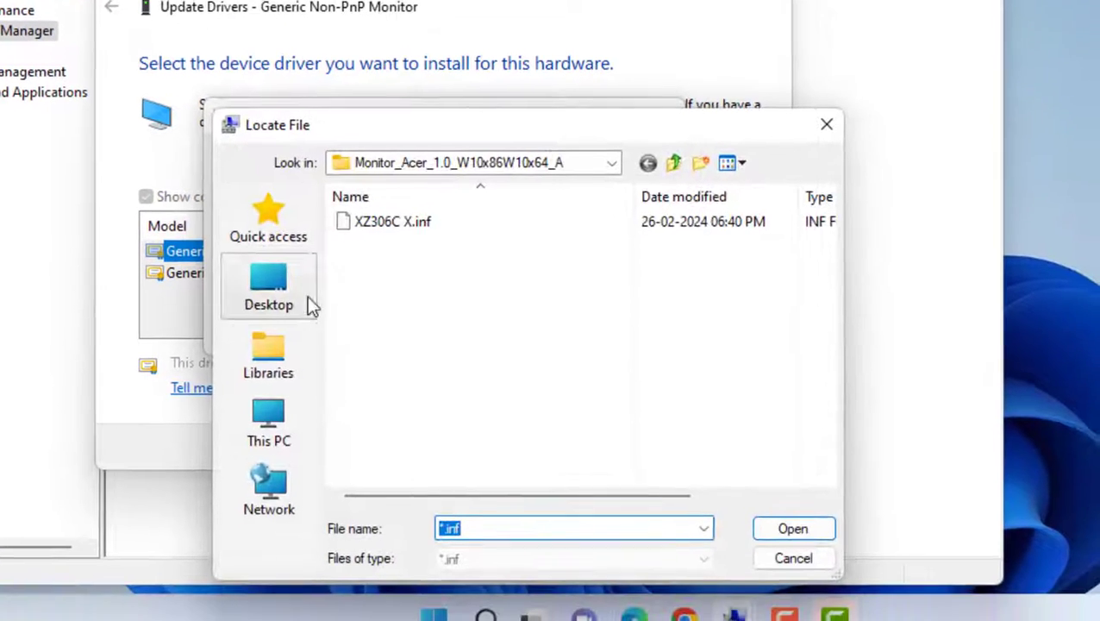
click(791, 525)
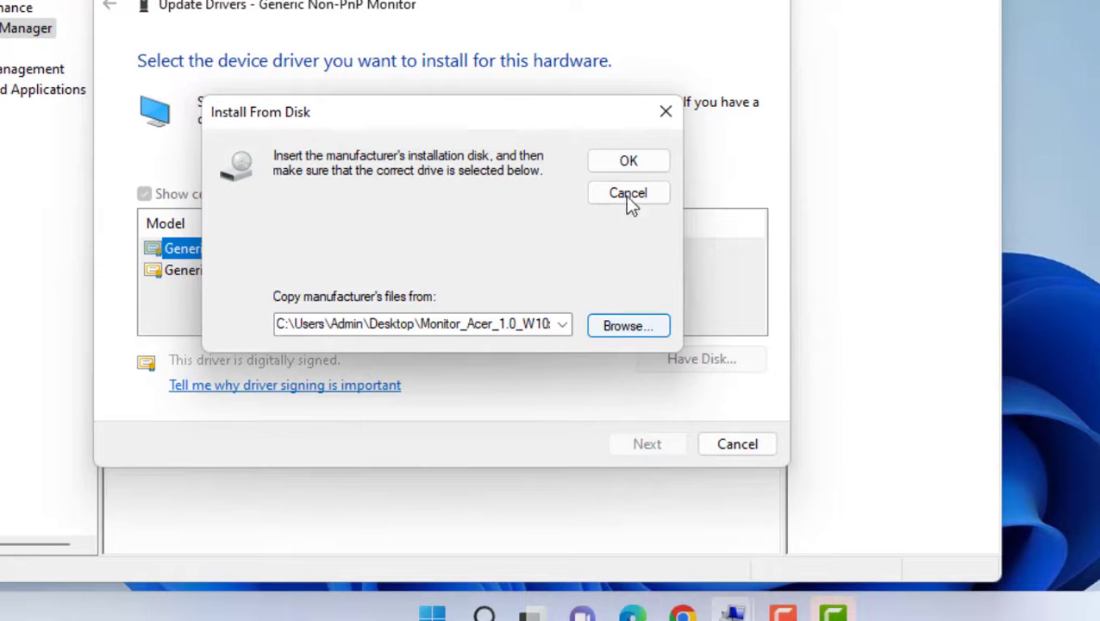
click(627, 166)
click(643, 449)
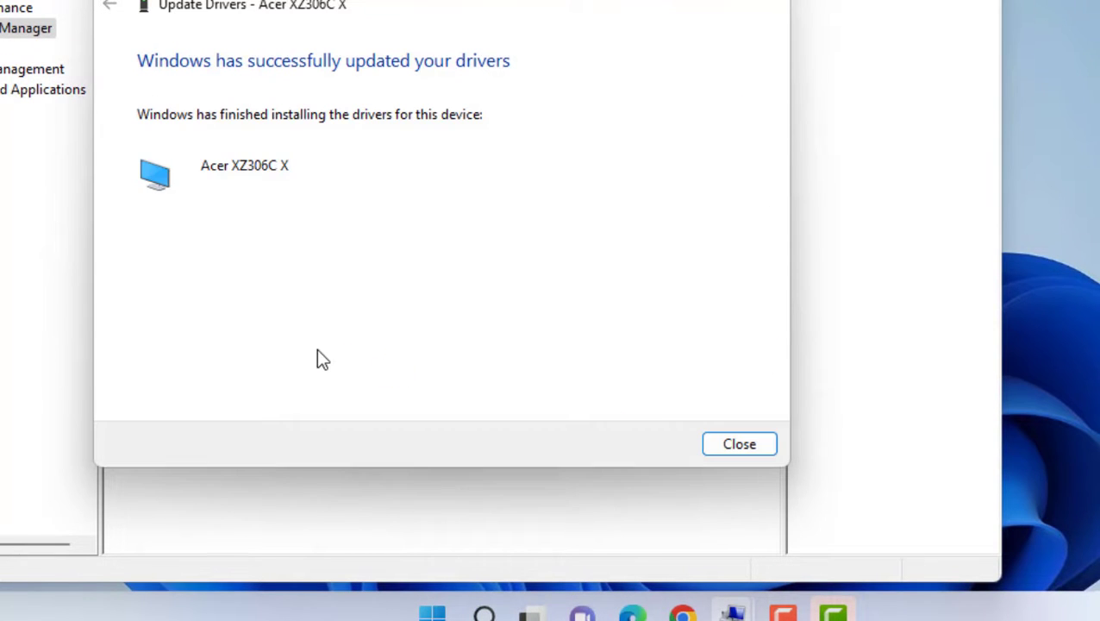
click(765, 445)
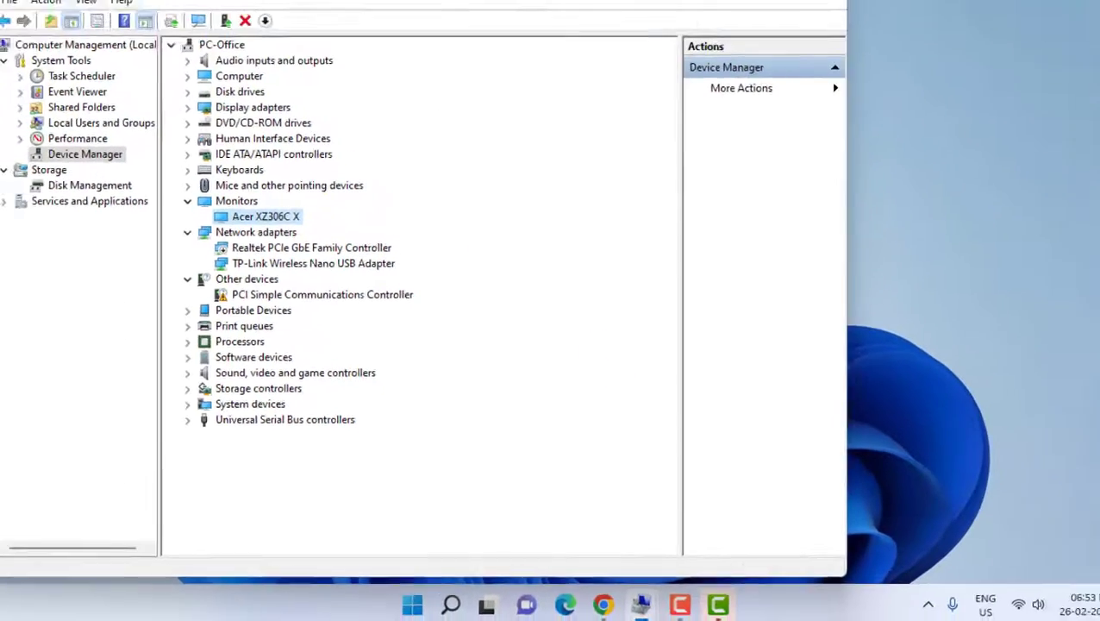
- Close Computer Management and refresh the desktop from its right-click menu
click(807, 25)
right_click(233, 212)
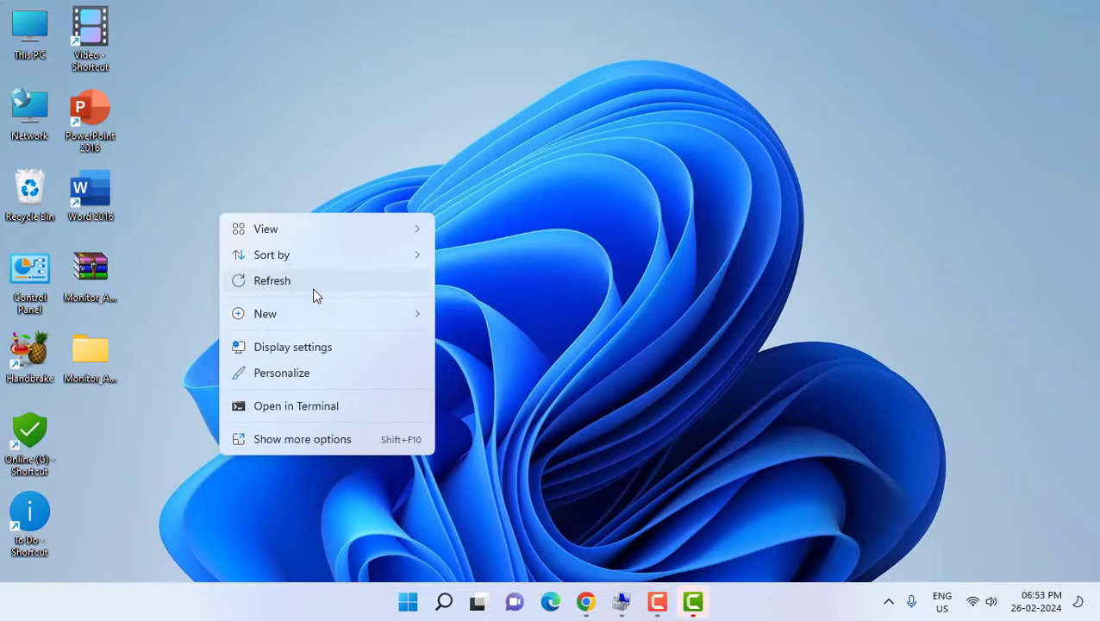
click(315, 295)
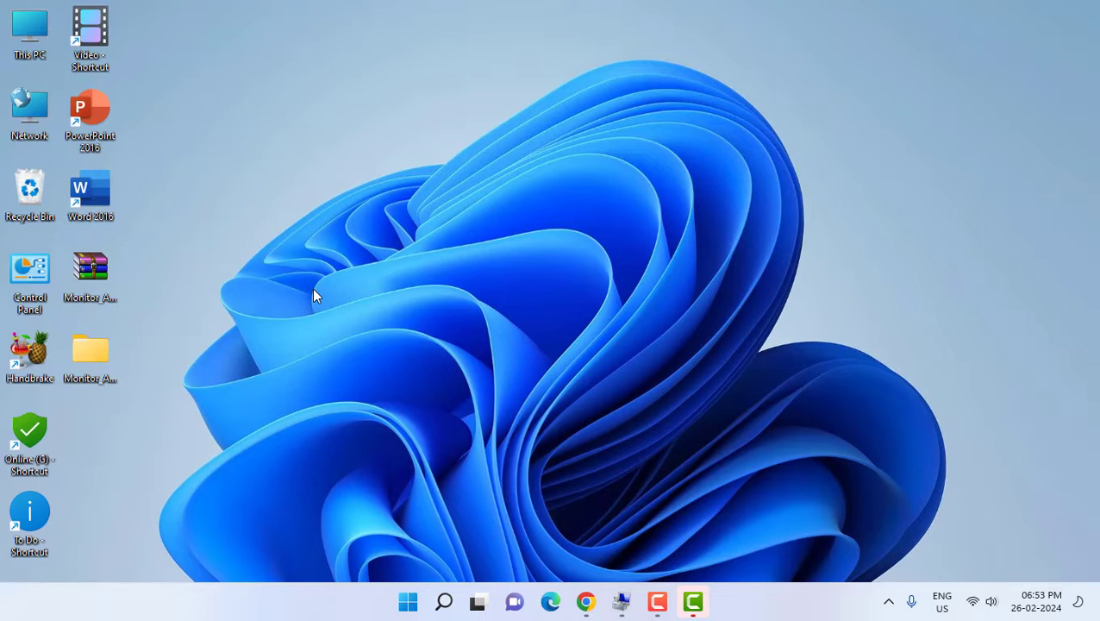